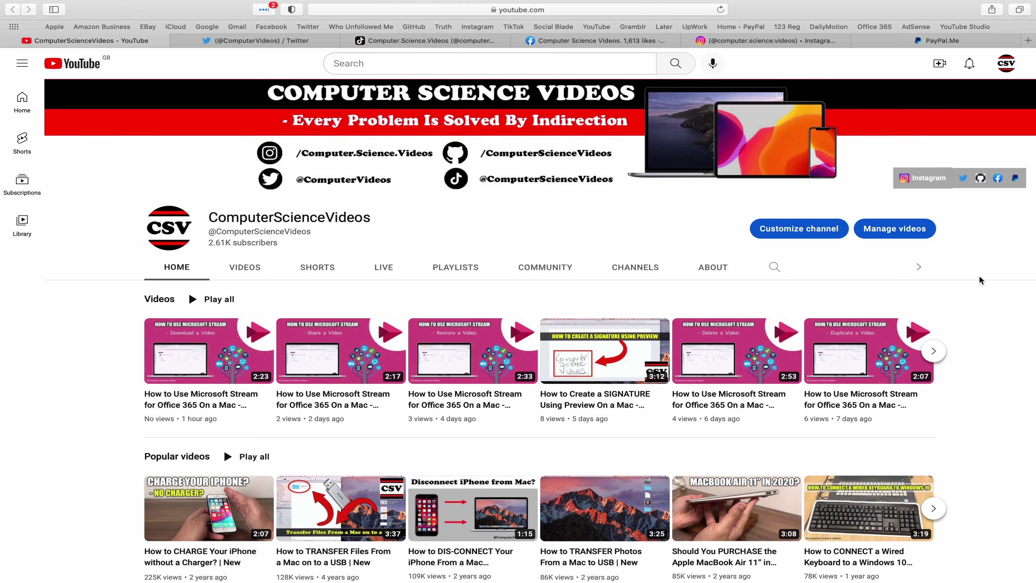
Visit the channel's Twitter, TikTok, Facebook and Instagram tabs in Safari, ending on PayPal.Me
click(243, 45)
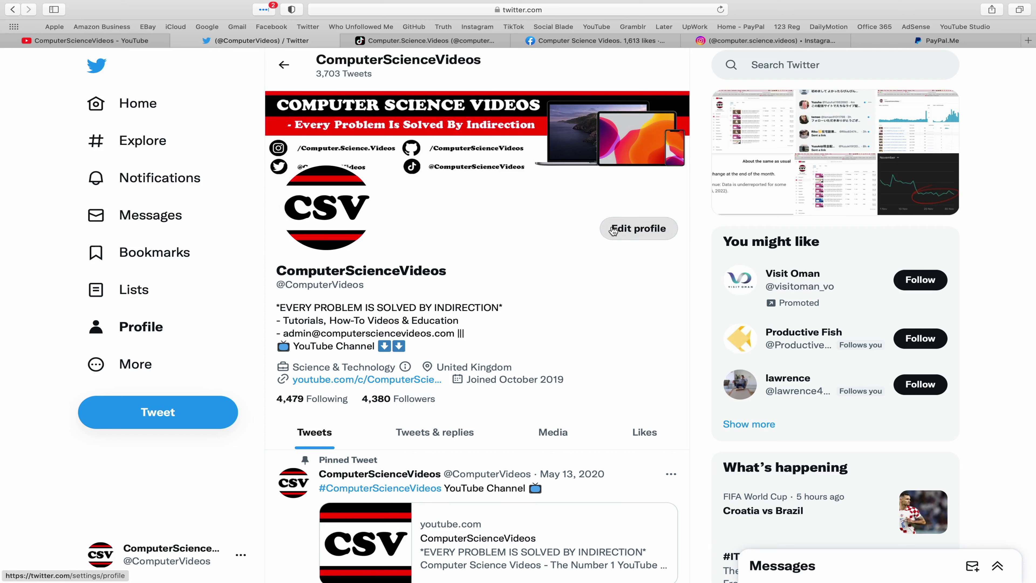
click(453, 47)
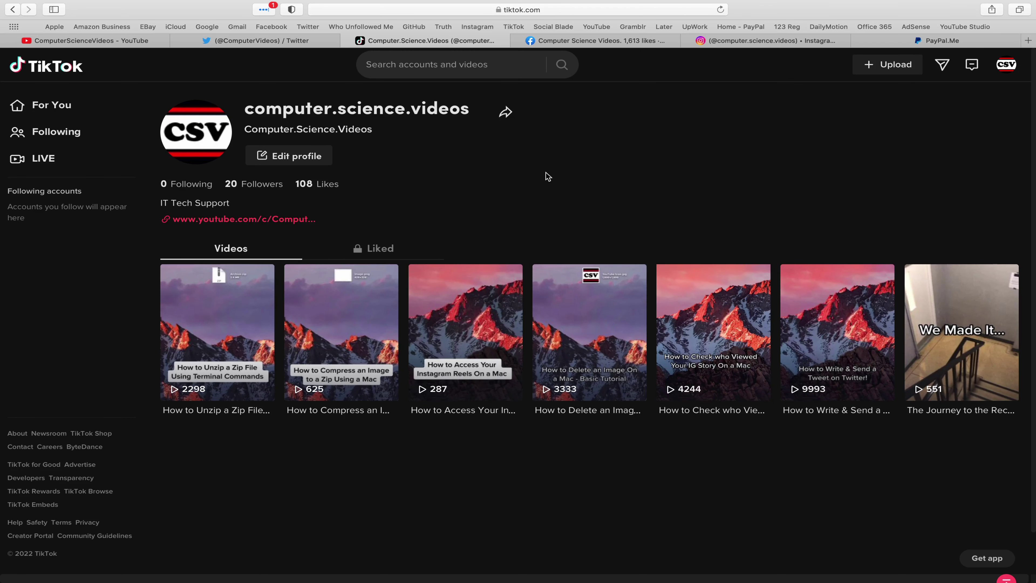
click(599, 46)
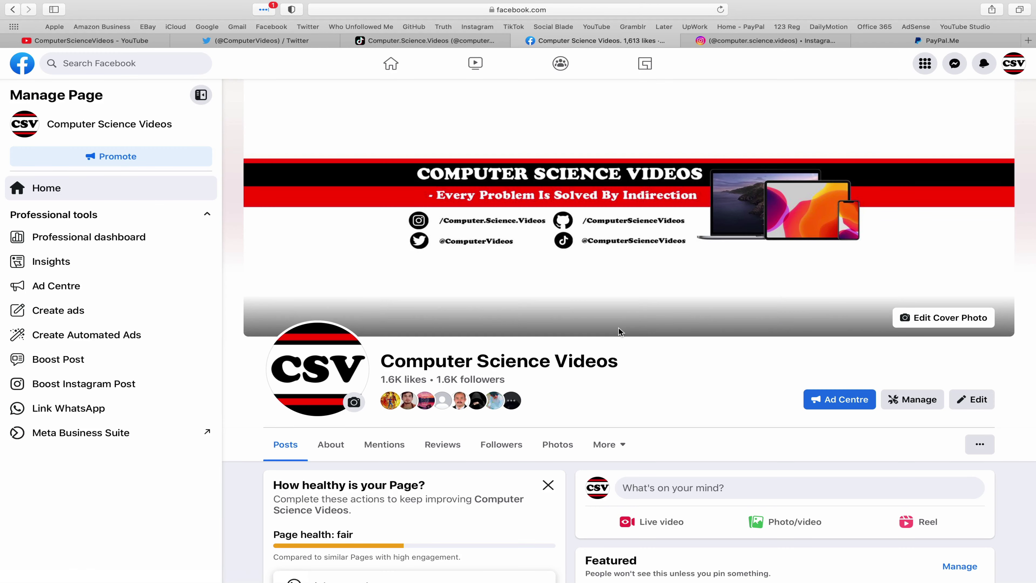
click(776, 43)
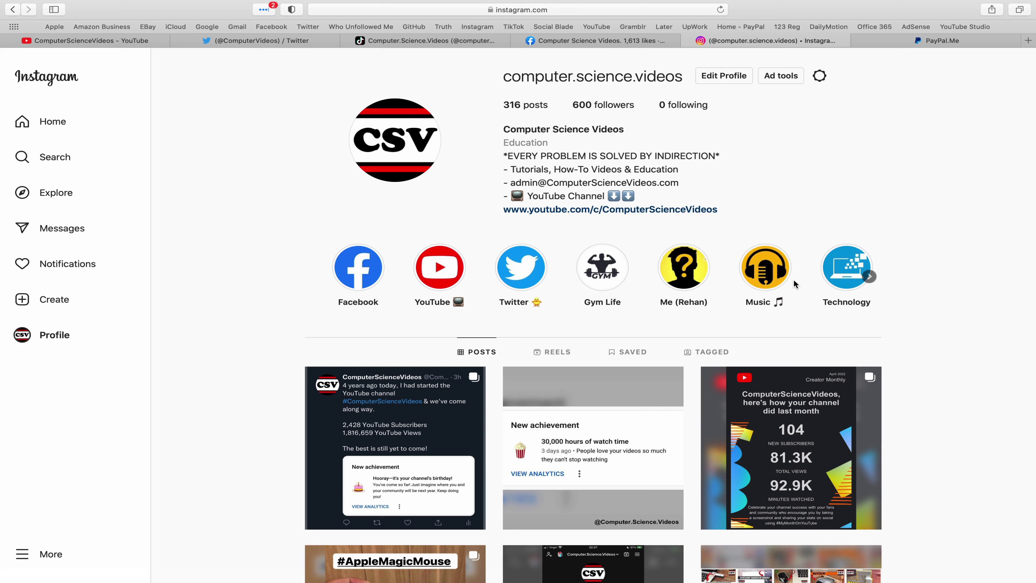
click(972, 43)
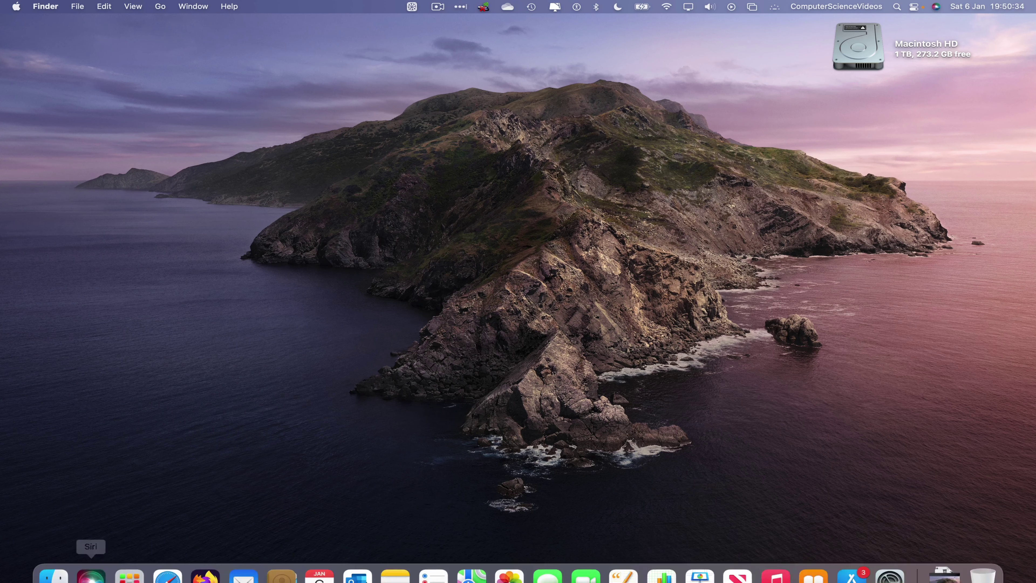
Launch Microsoft Outlook by searching 'out' in Launchpad
click(129, 559)
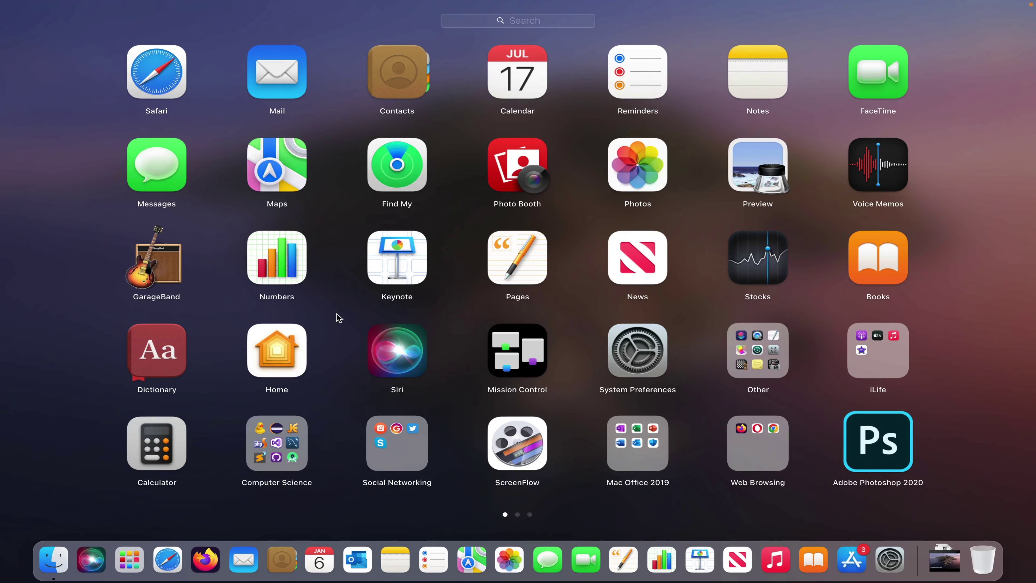
text(out)
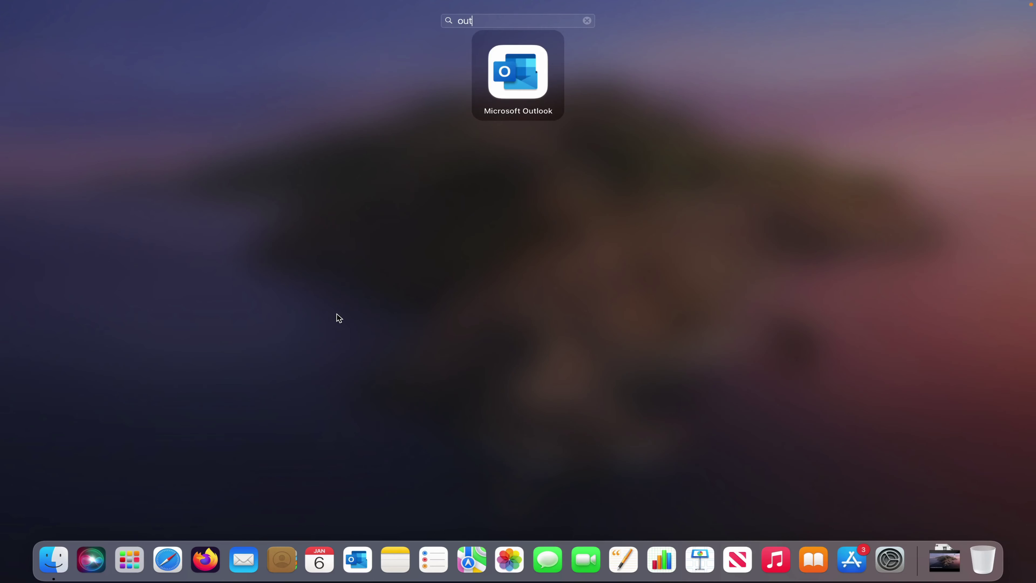
key(Return)
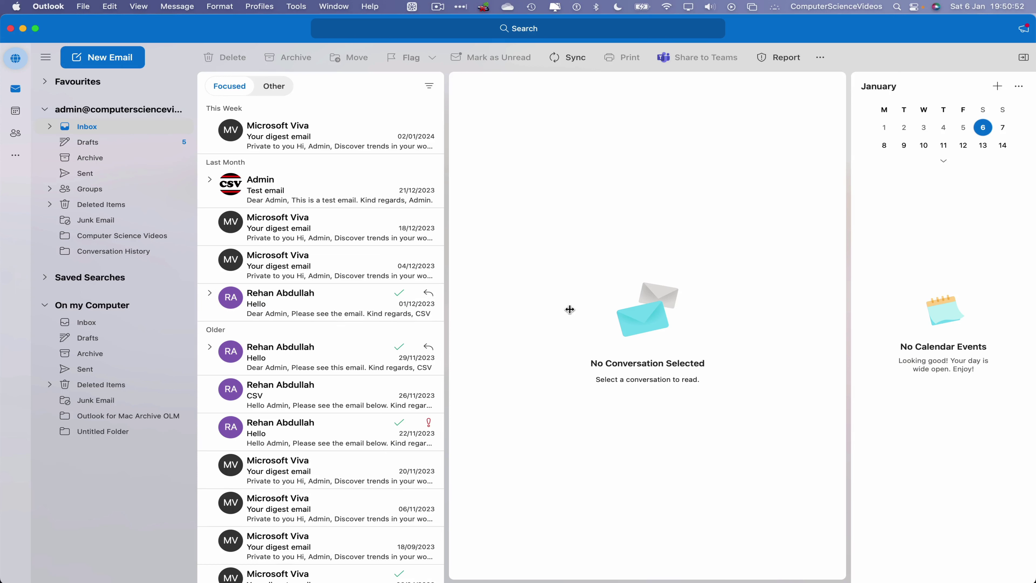
Start a new email with the suggested saved contact as the To recipient
click(113, 53)
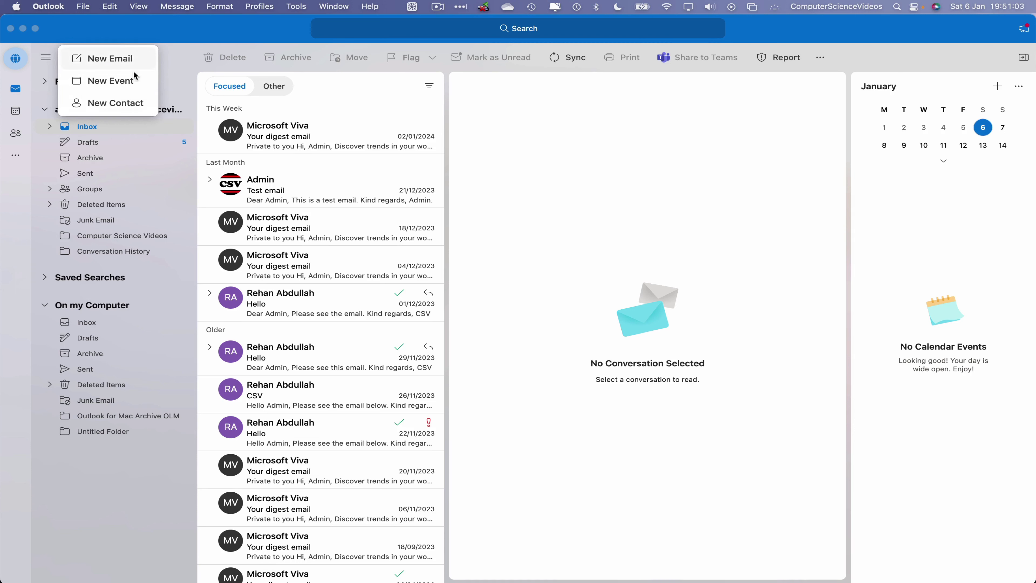
click(135, 57)
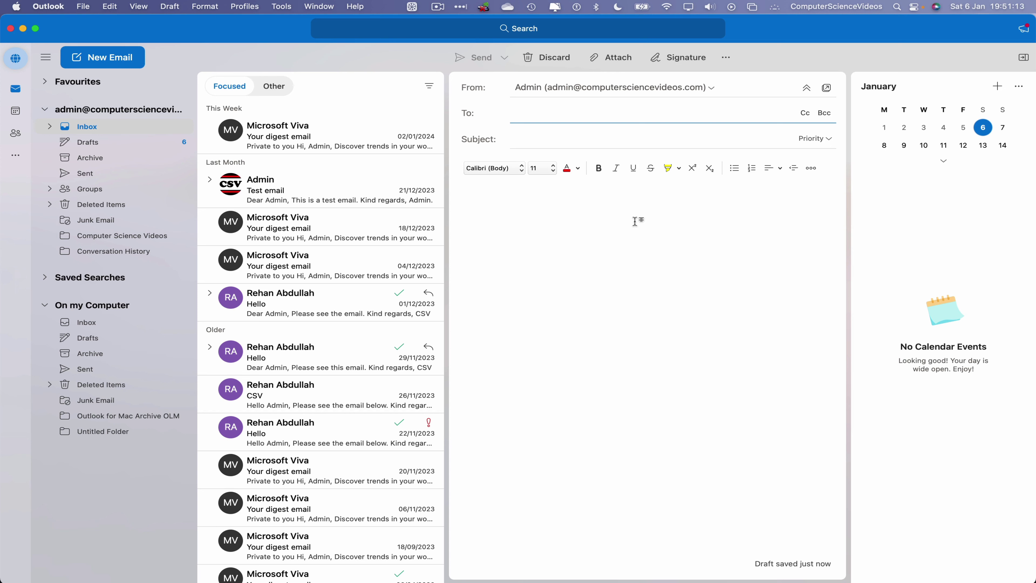
text(rehan)
click(617, 143)
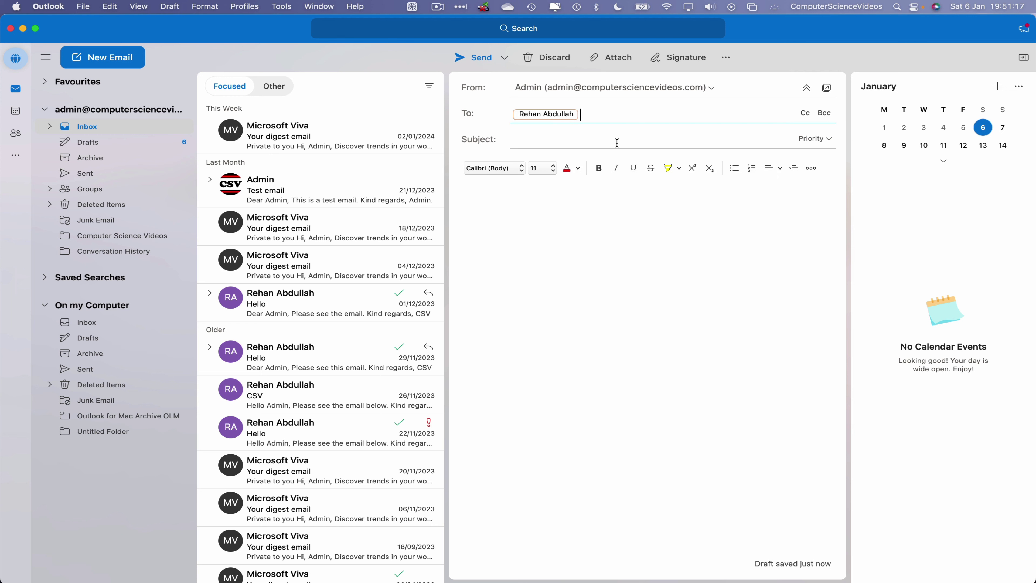
double_click(556, 114)
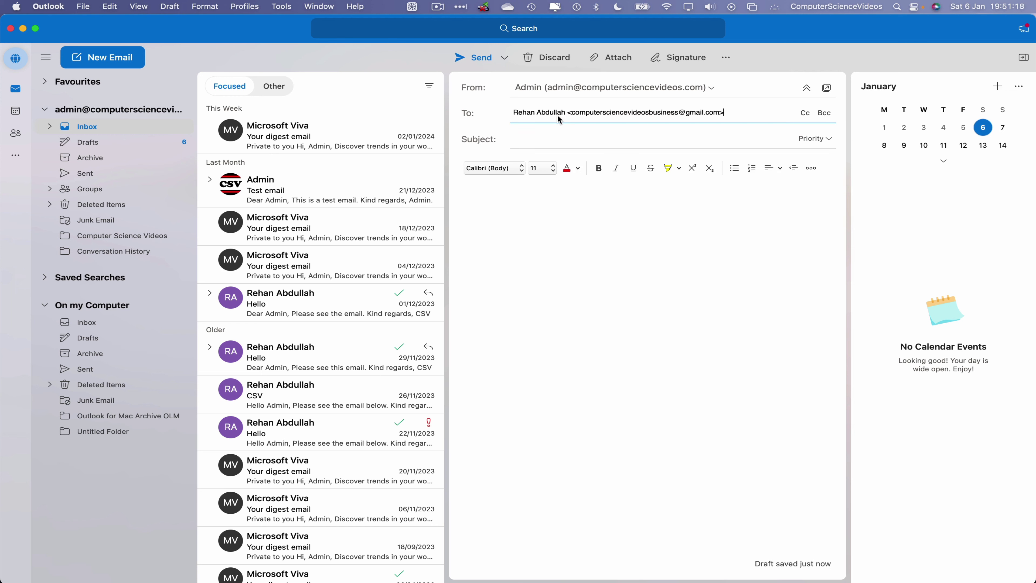
click(685, 256)
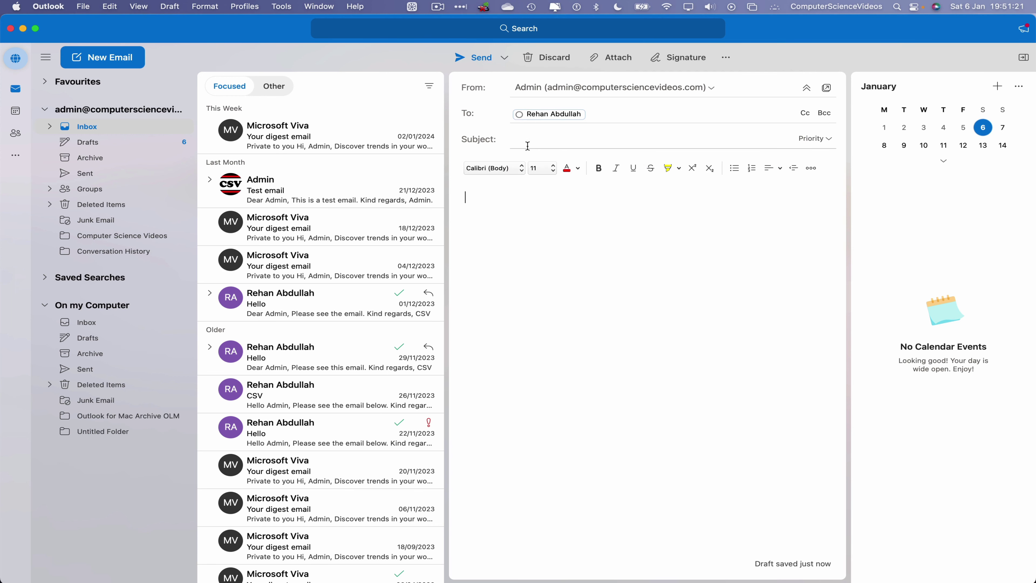
click(552, 144)
Set the subject to 'Signature' and start the body with 'Dear CSV' and 'Thank you for your email,'
text(Signature)
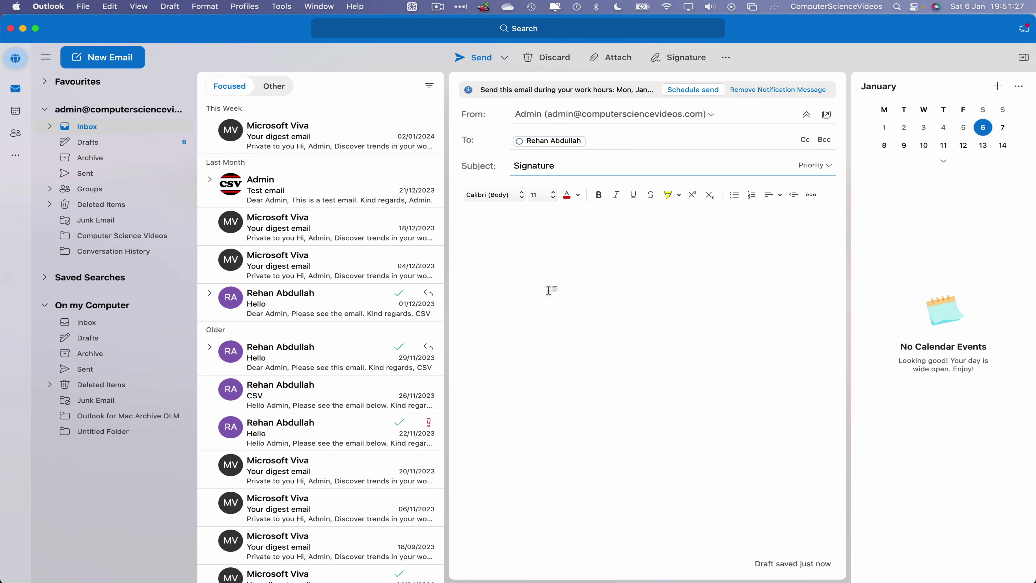
click(549, 290)
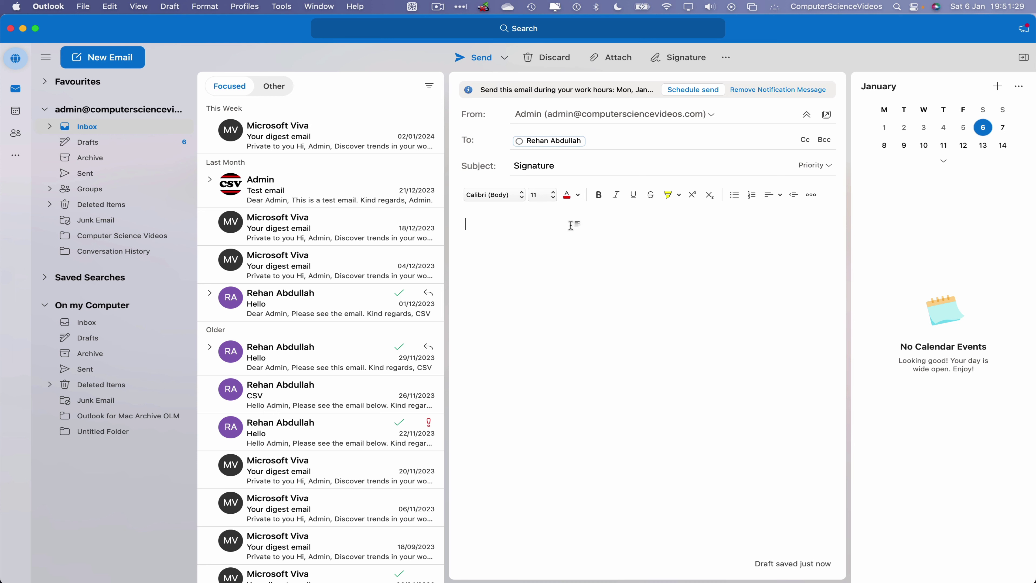
text(Dear CSV,)
key(Return)
text(Thank you for your email,)
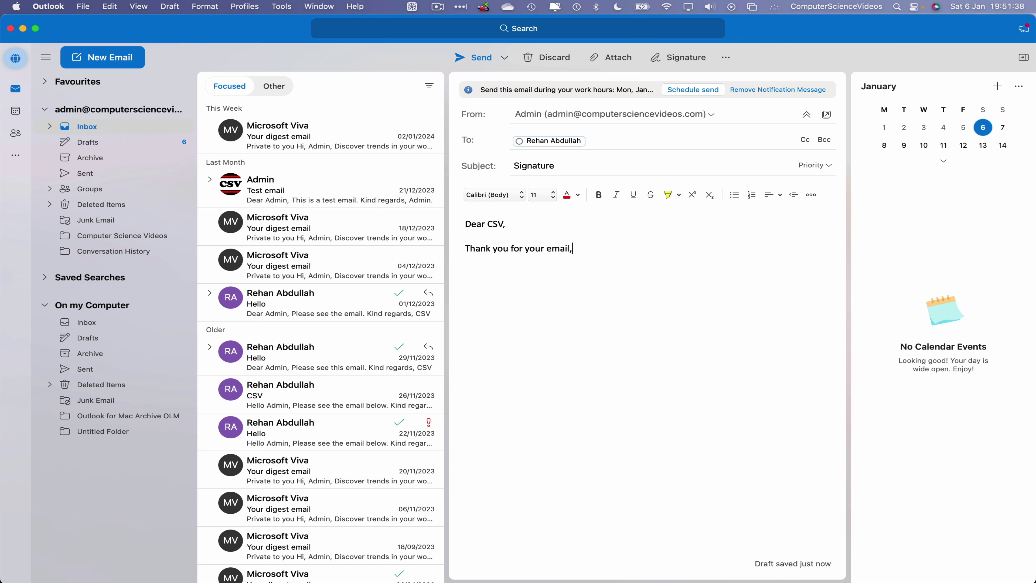
key(Return)
Sign off with 'Kind regards,' and 'Admin,.', then add the M: mobile and E: e-mail lines
text(Kind regards,)
key(Return)
text(Admin,.)
key(Return)
text(M: )
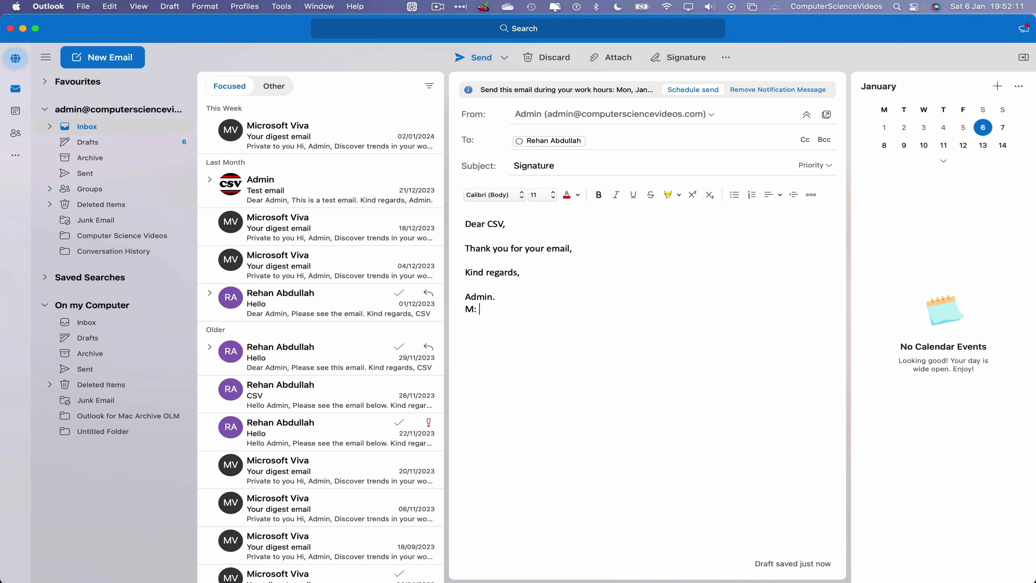
text(123456789)
key(Return)
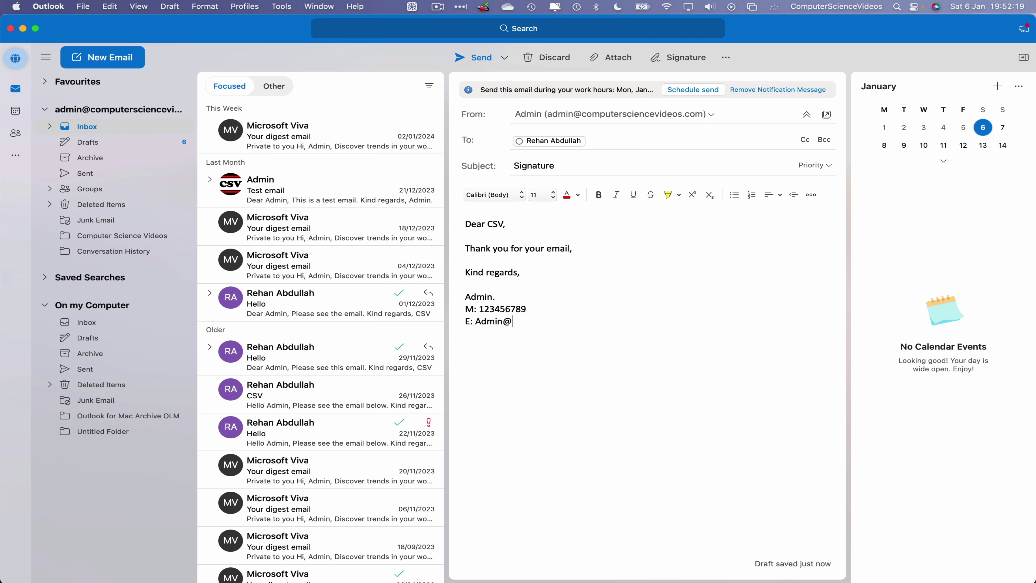
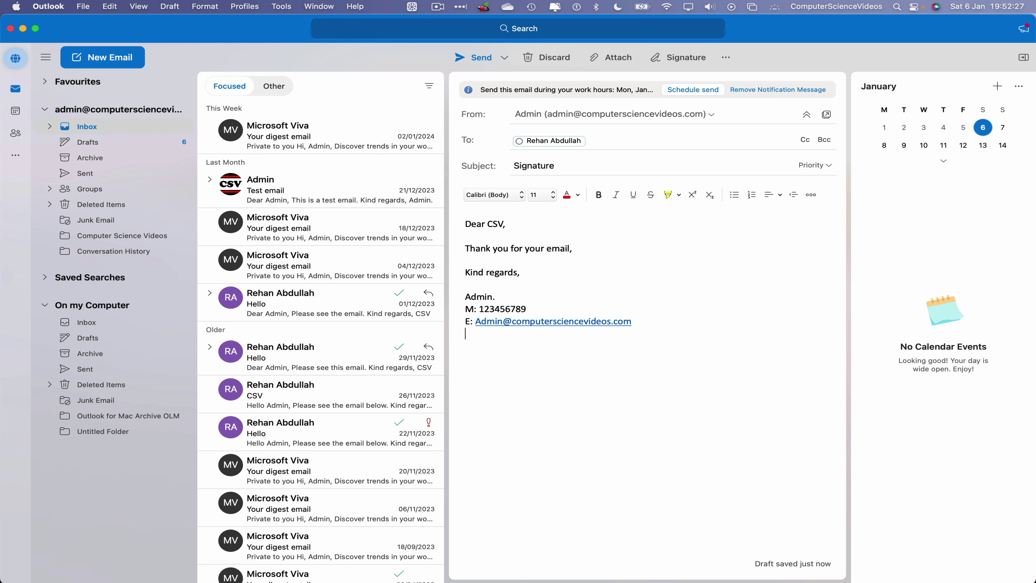
Copy YouTube Icon.jpg from the My YouTube Channel folder onto the desktop and close Finder
key(ctrl+Right)
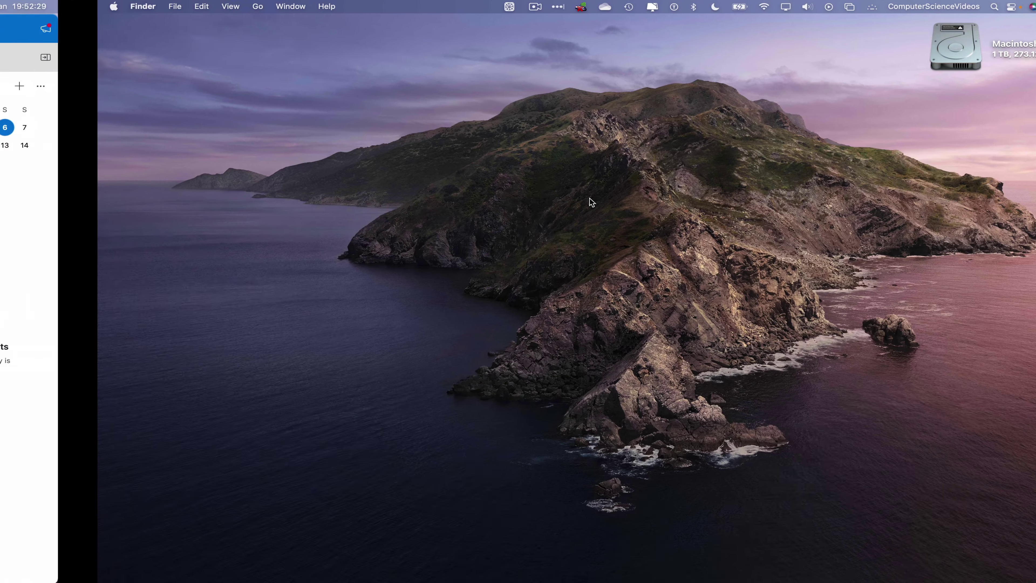
click(54, 559)
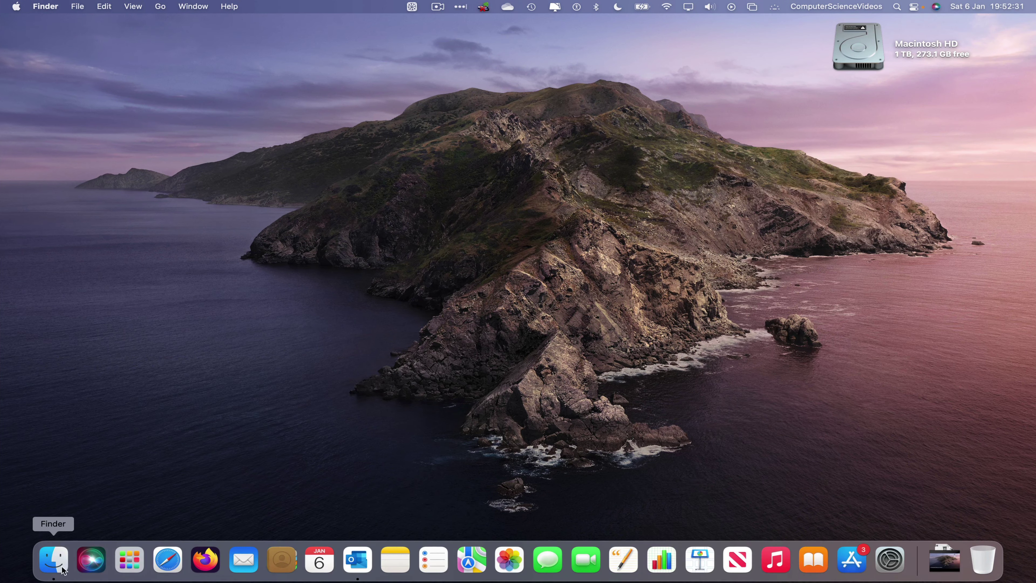
double_click(436, 98)
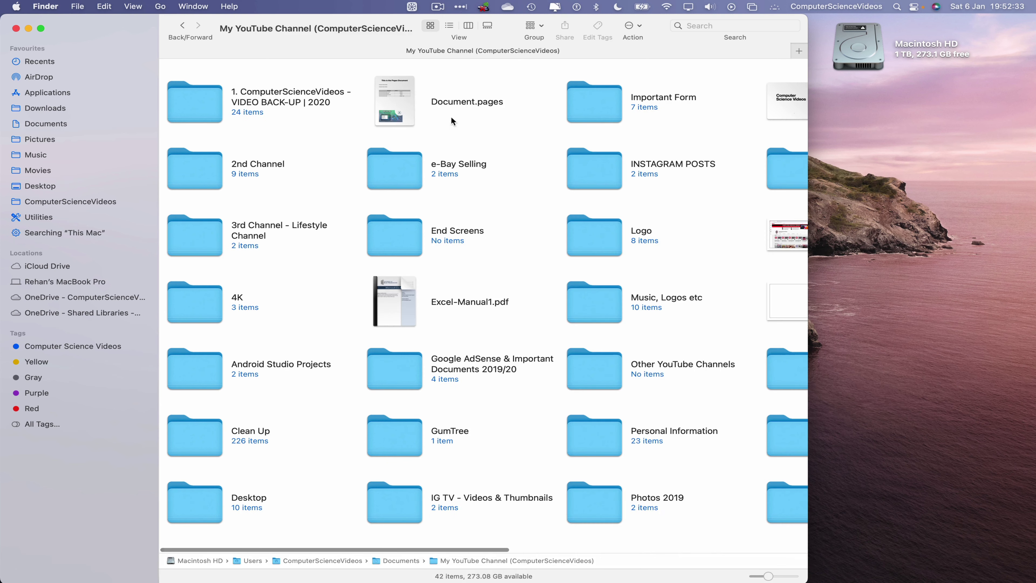
scroll(499, 169, right, 10)
right_click(652, 362)
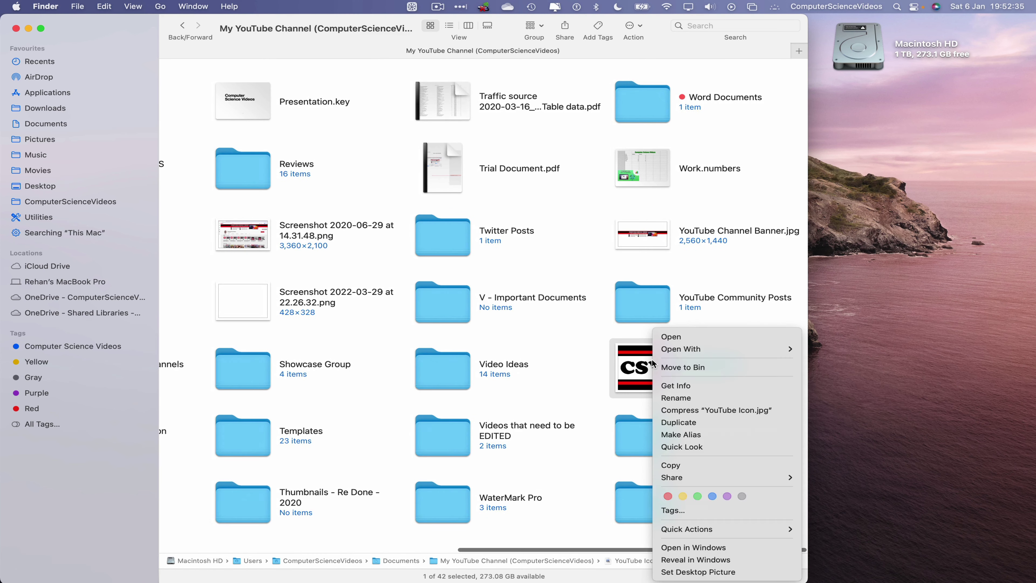
click(785, 286)
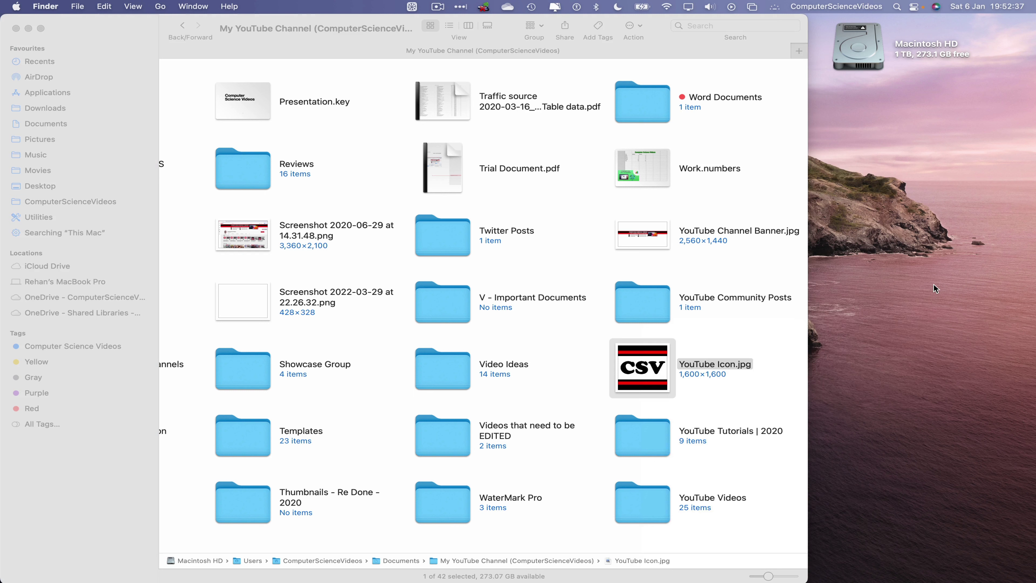
right_click(783, 285)
click(829, 303)
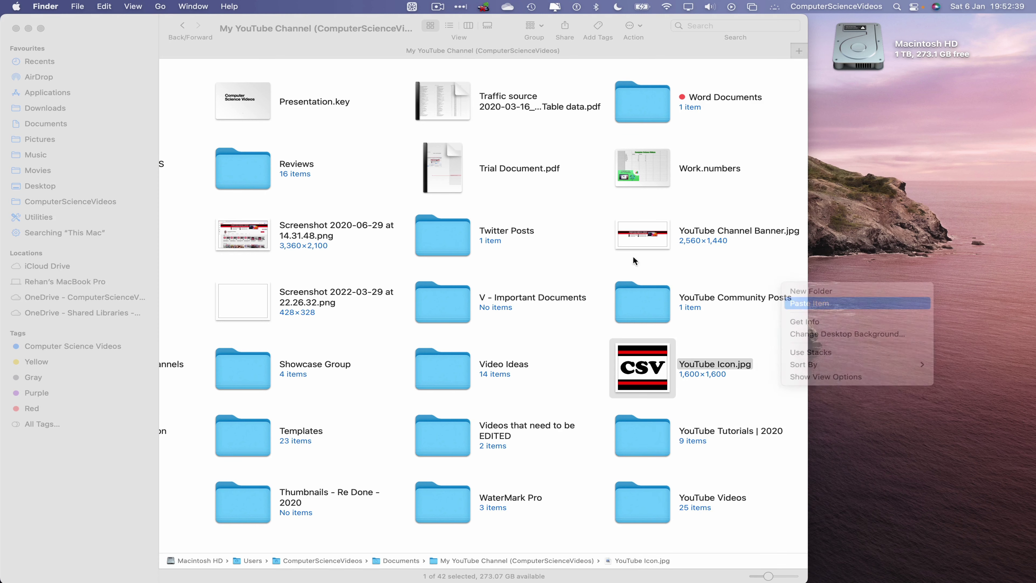
click(16, 29)
key(super+Tab)
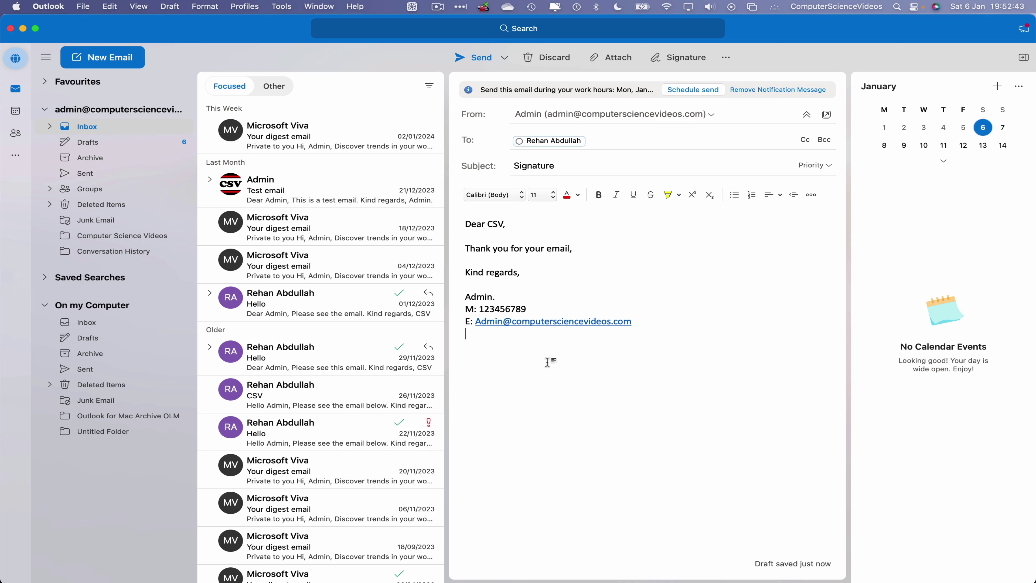
Drag YouTube Icon.jpg from the desktop into the email body and shrink it
drag(1024, 213, 815, 212)
drag(858, 112, 460, 377)
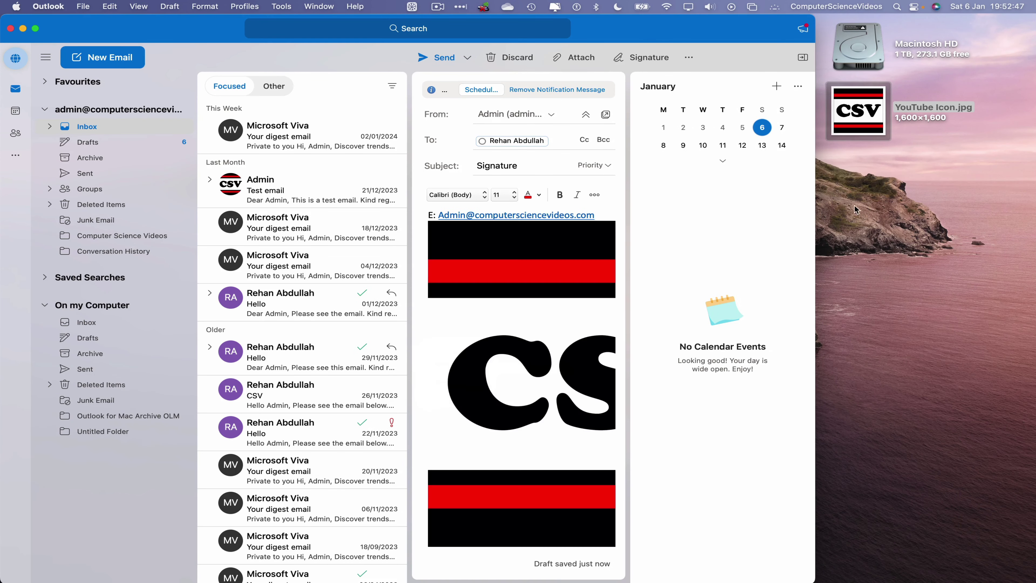
drag(815, 220, 1032, 220)
scroll(724, 377, down, 5)
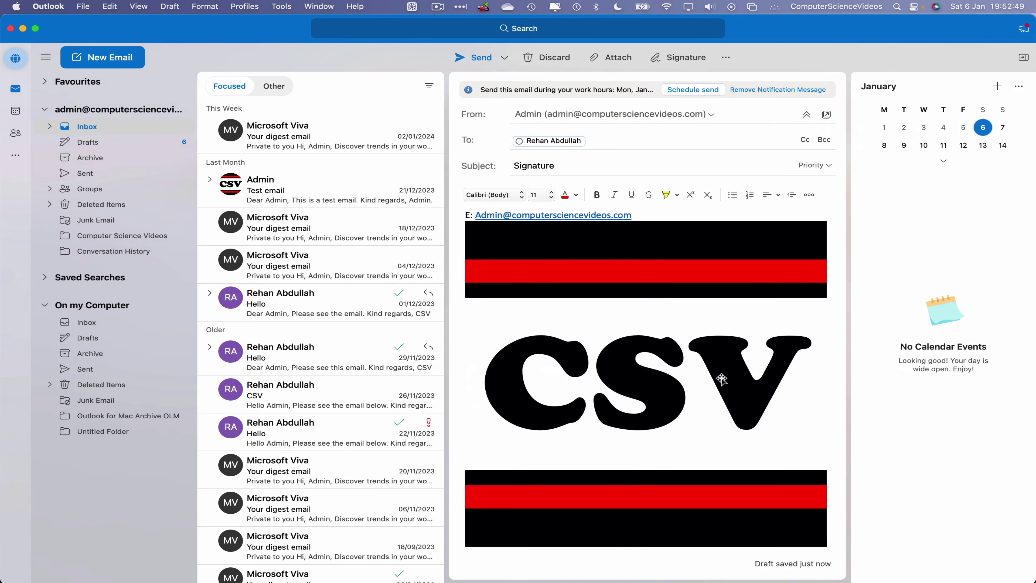
click(724, 377)
drag(821, 544, 608, 457)
Put the logo on its own line, halve its size, and select the name, mobile and e-mail lines
click(653, 316)
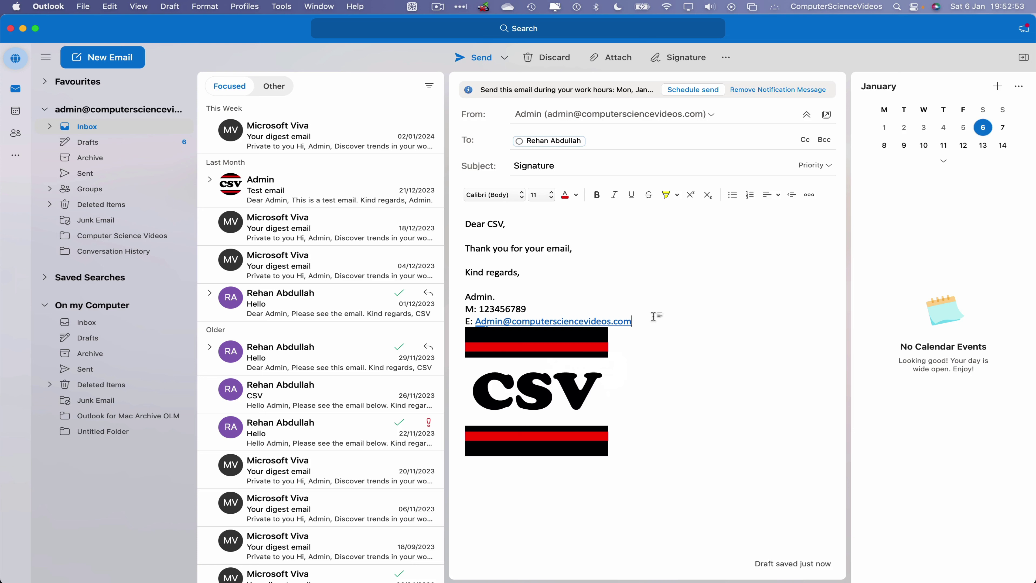
key(Return)
click(573, 422)
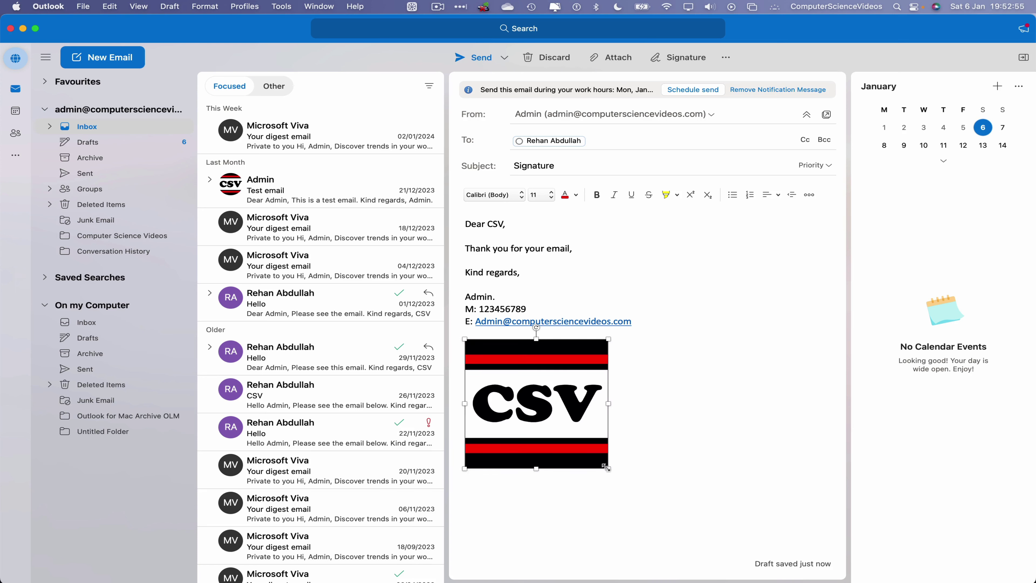
drag(606, 467, 553, 419)
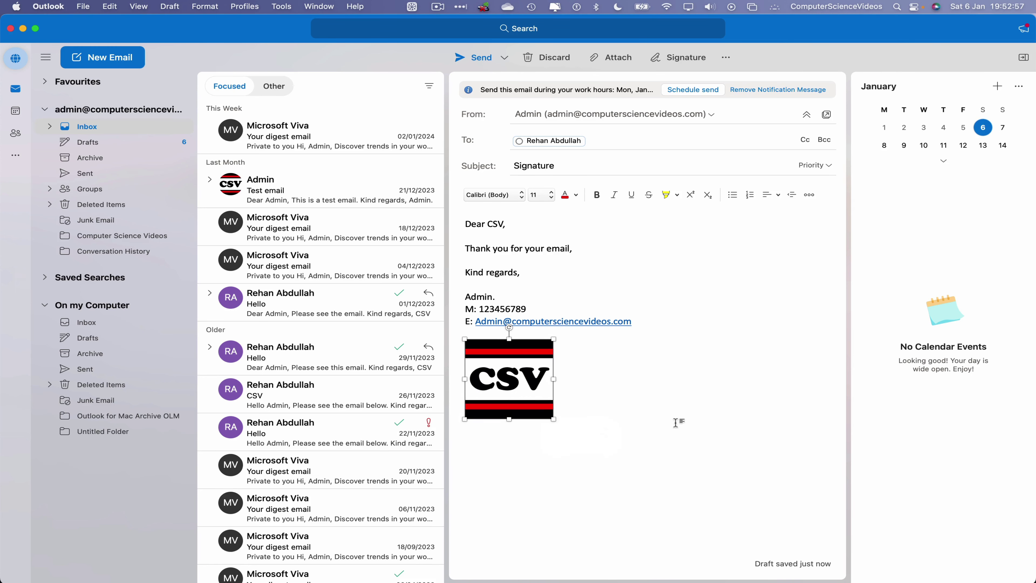
mouse_move(676, 422)
mouse_down()
mouse_move(453, 310)
mouse_move(450, 293)
mouse_up()
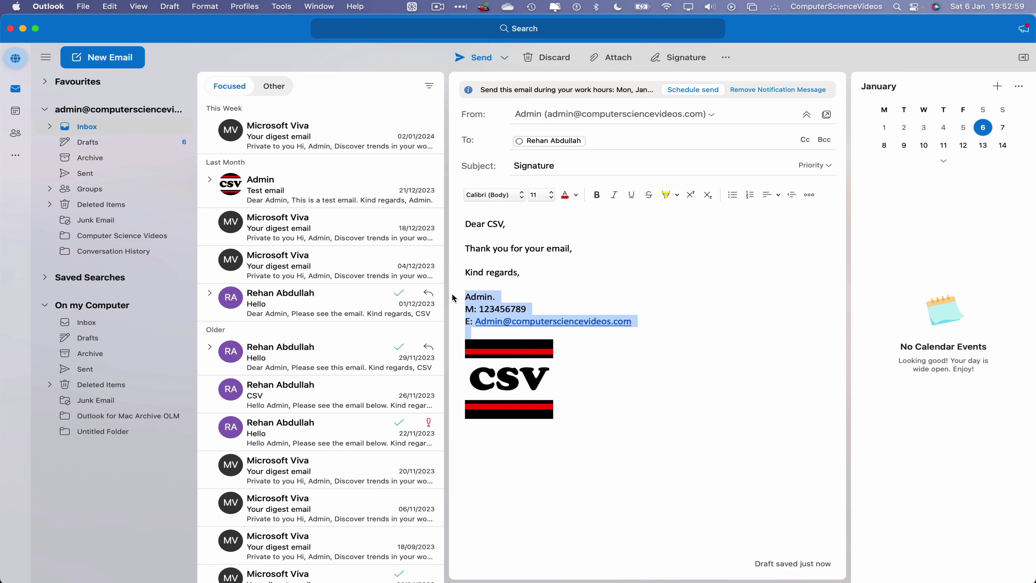
Cut the name, mobile and e-mail lines and paste them into a new Untitled signature
right_click(480, 296)
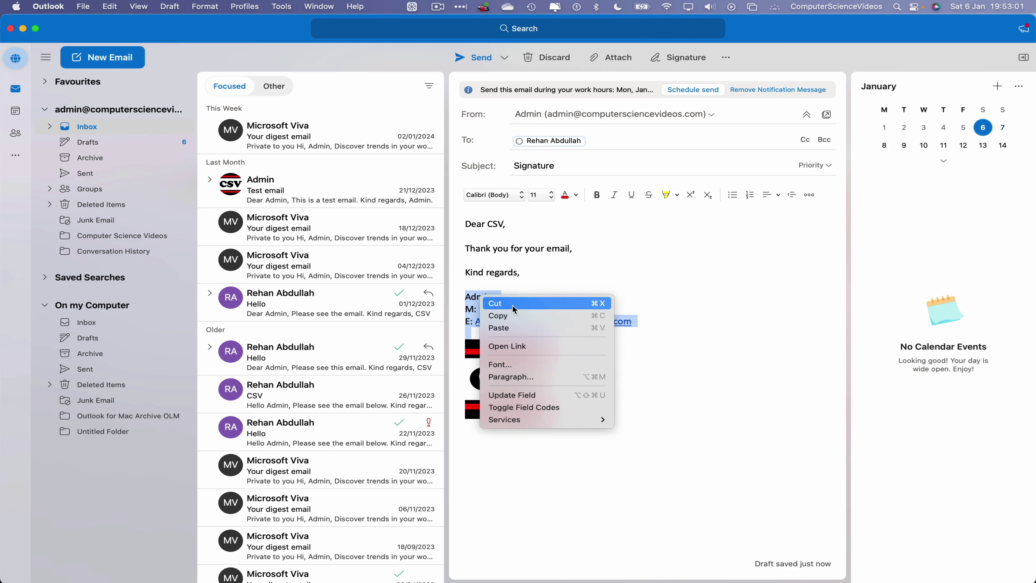
click(513, 305)
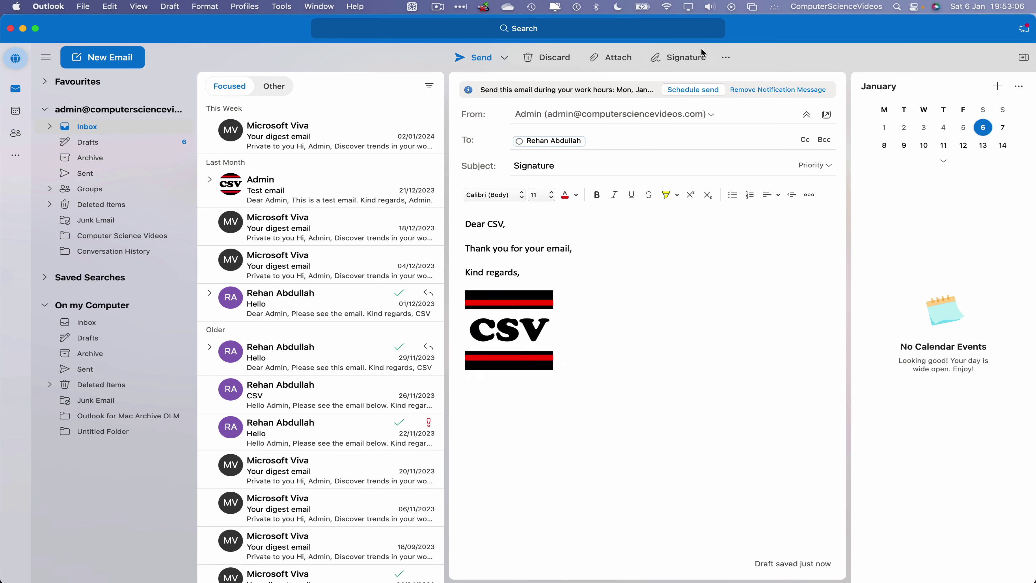
click(693, 58)
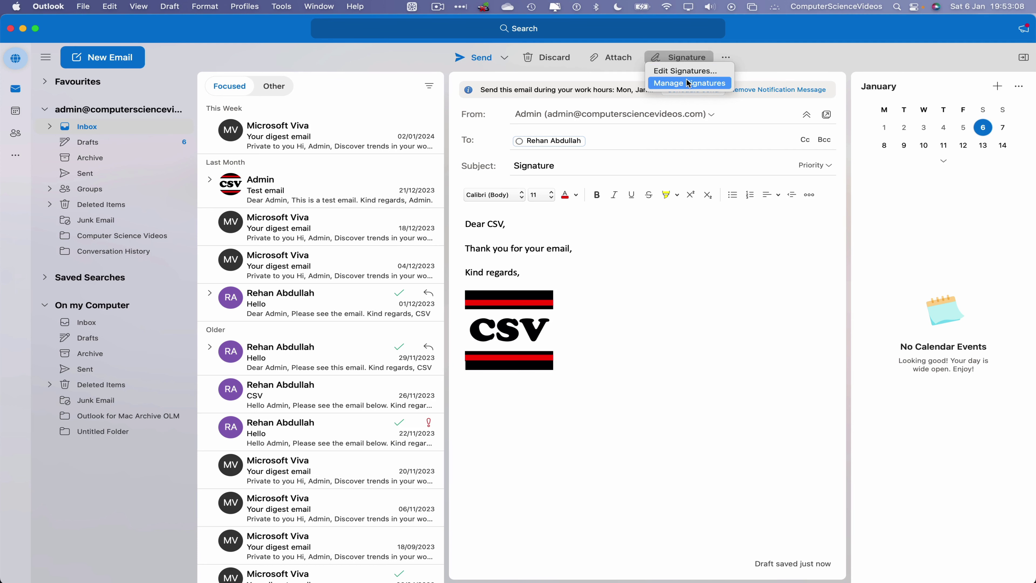
click(689, 84)
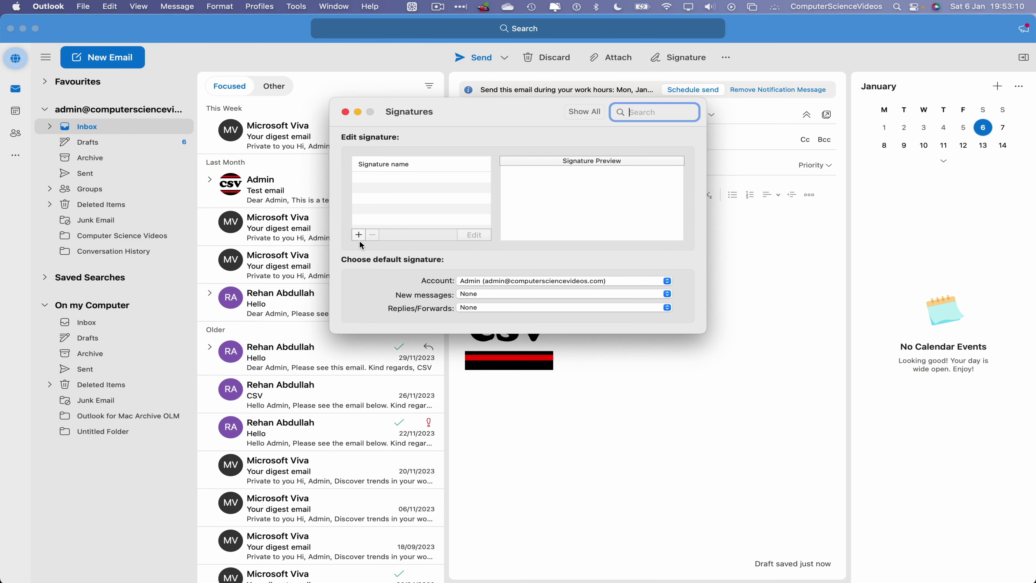
click(359, 235)
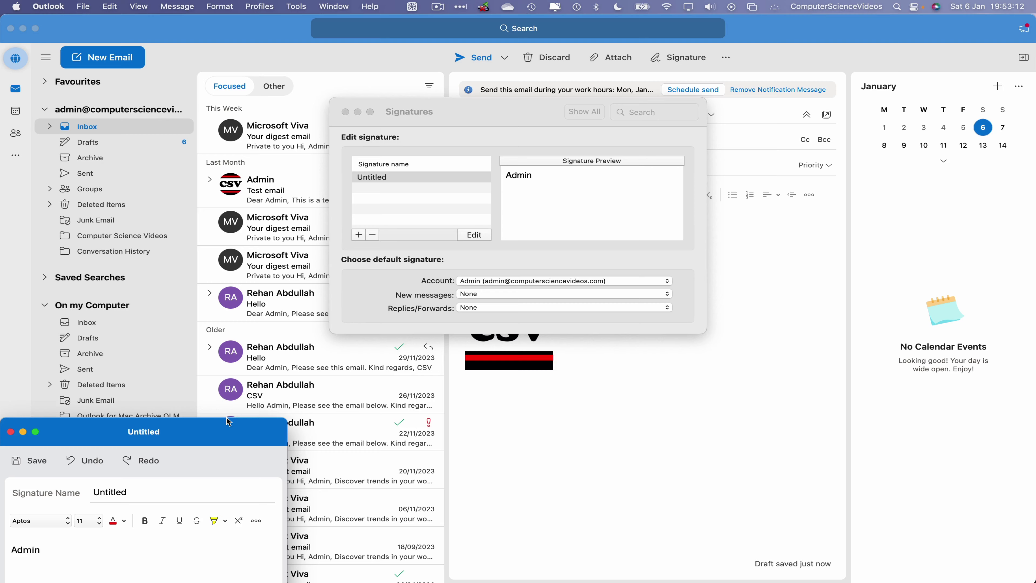
drag(229, 421, 229, 363)
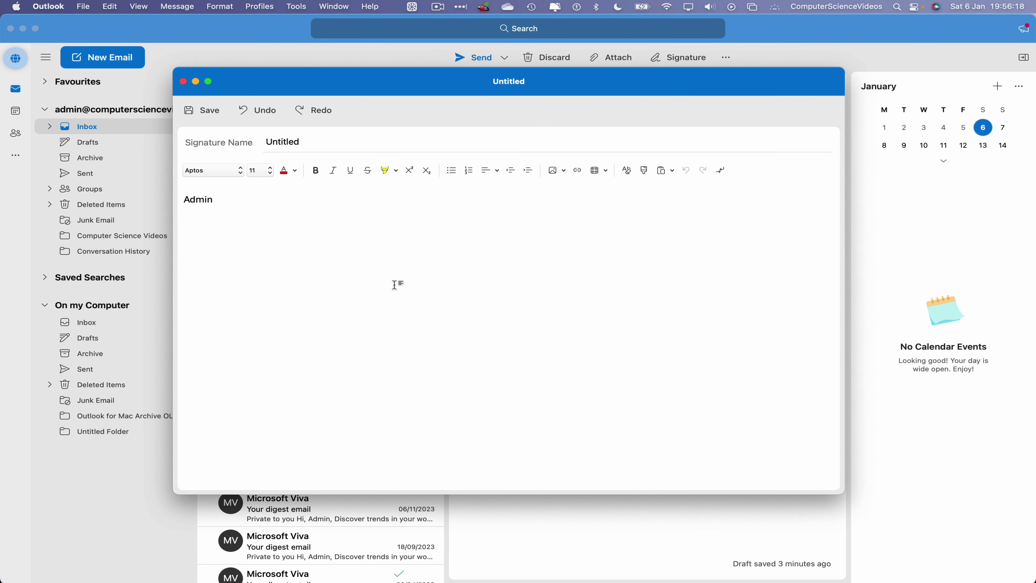
key(super+a)
key(super+v)
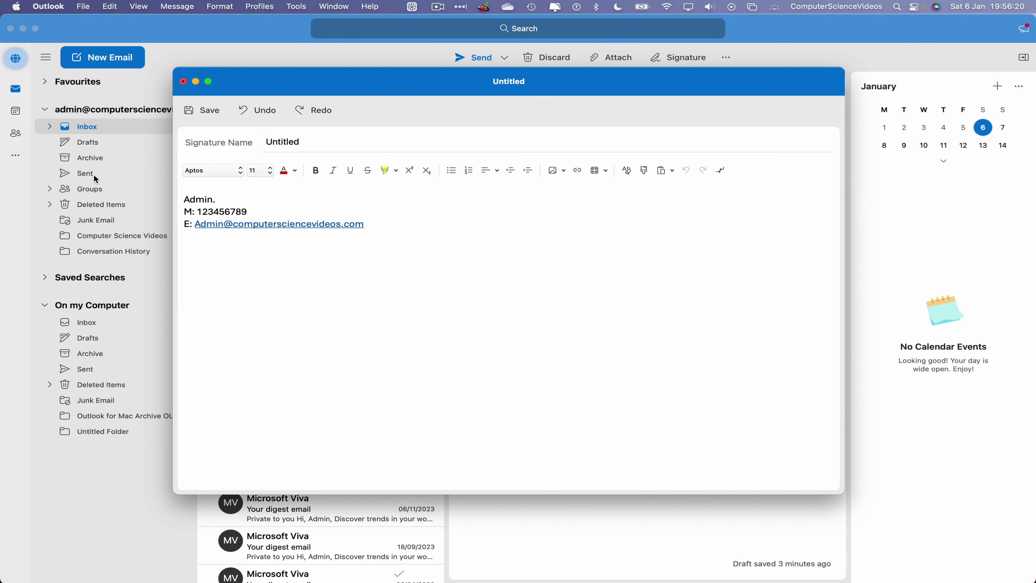
Insert the CSV logo from the Desktop into the signature and shrink it to a small size
click(556, 171)
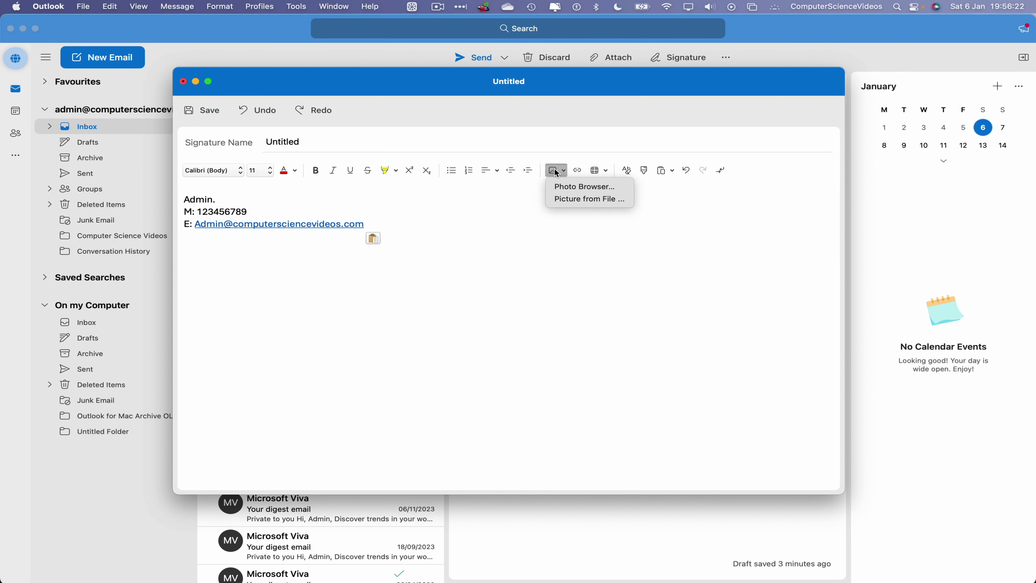
click(575, 202)
double_click(335, 134)
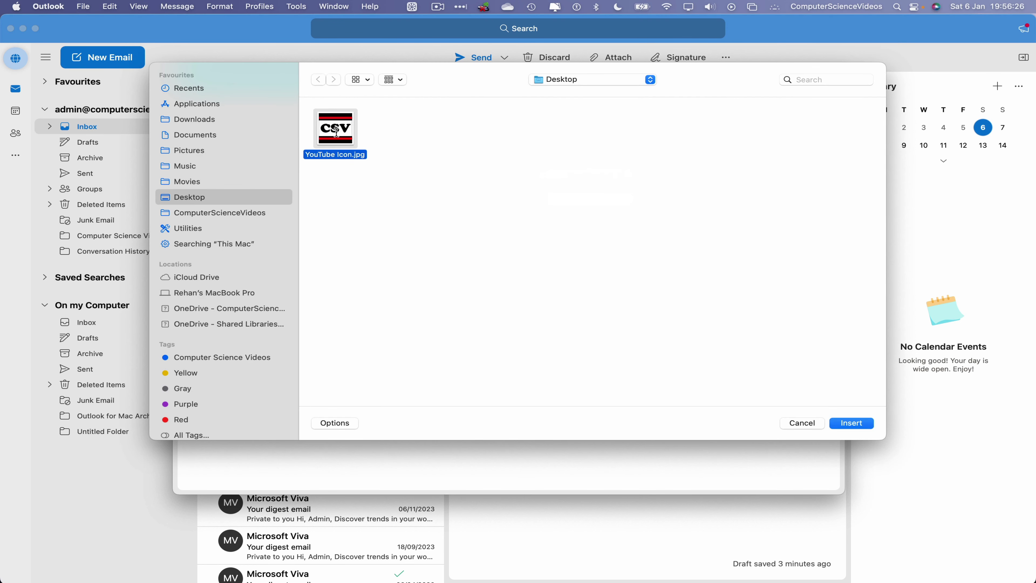
scroll(528, 313, down, 3)
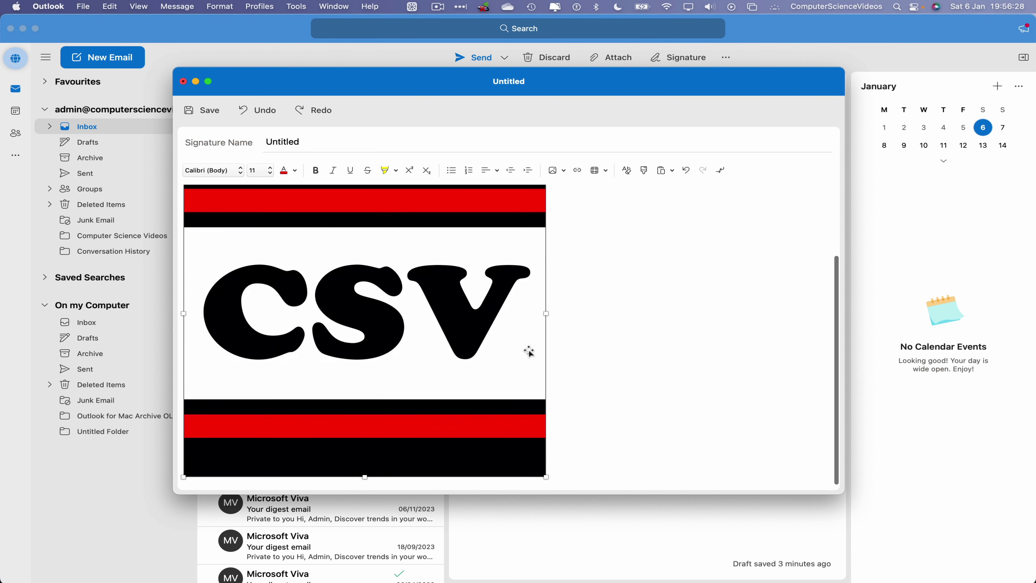
drag(546, 477, 302, 348)
Name the signature 'Admin' and save it
drag(329, 142, 189, 142)
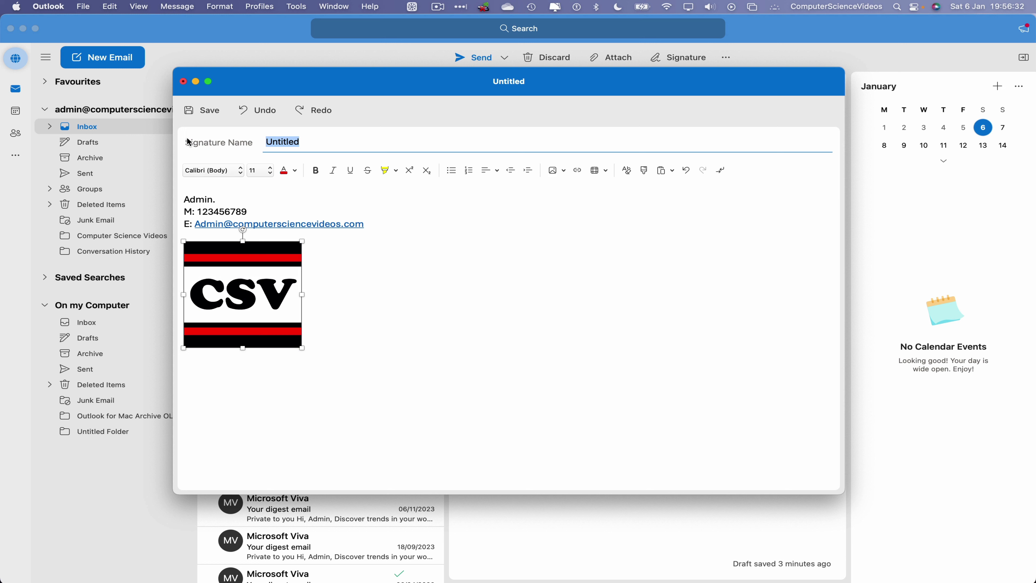
text(Admin)
click(207, 111)
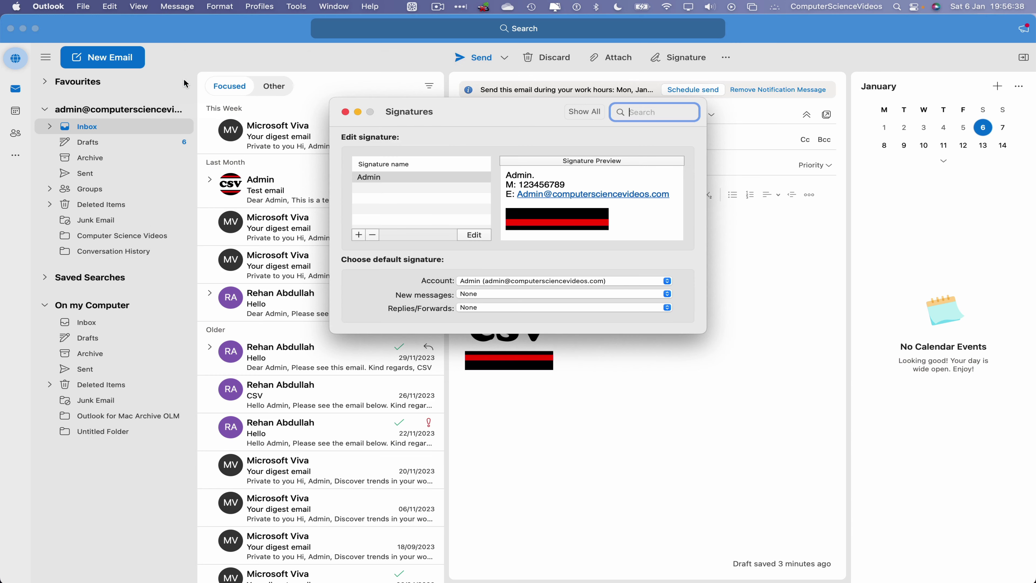
Close the signature windows and delete the leftover logo from the email
click(183, 81)
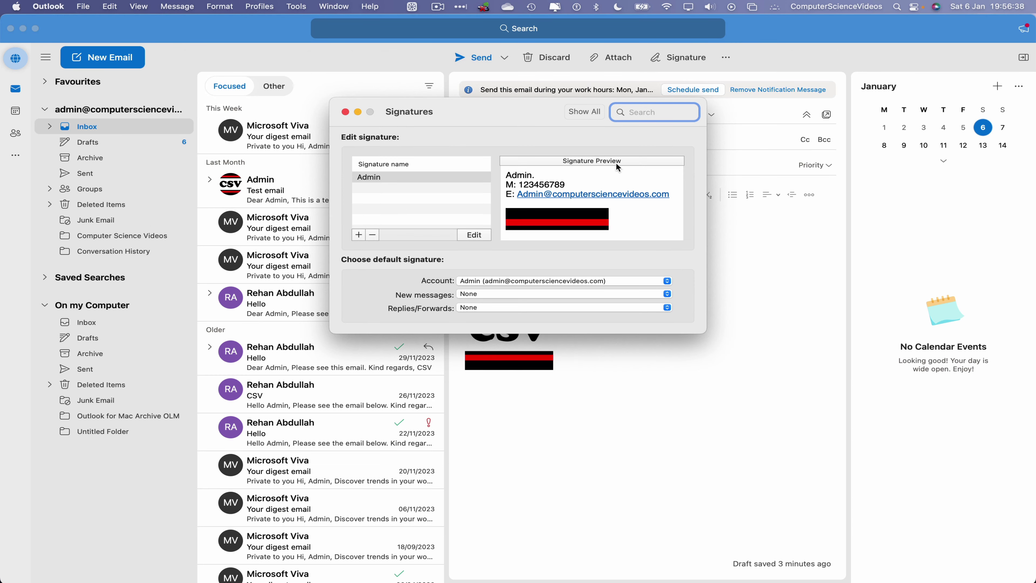
click(346, 112)
click(473, 319)
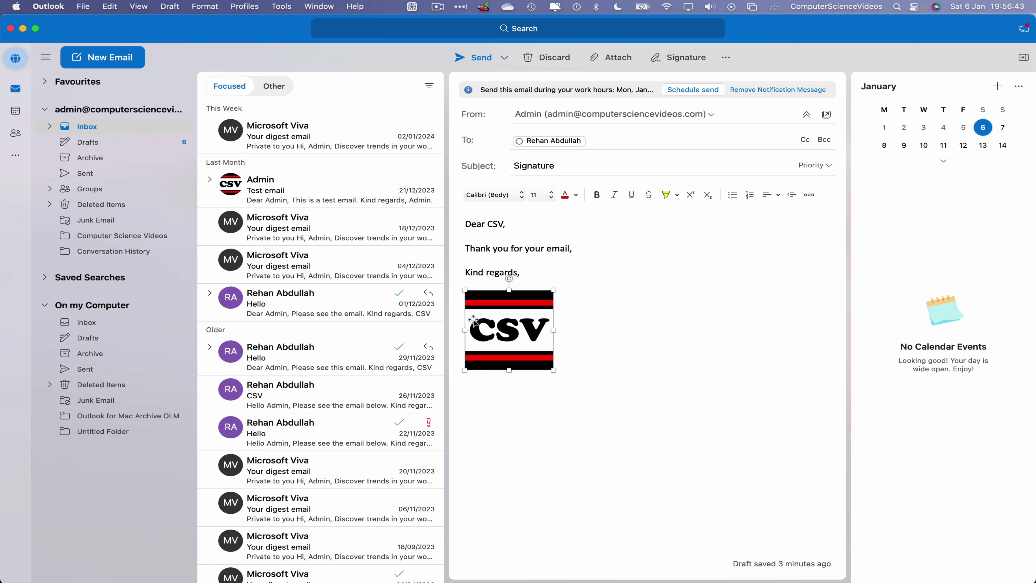
key(BackSpace)
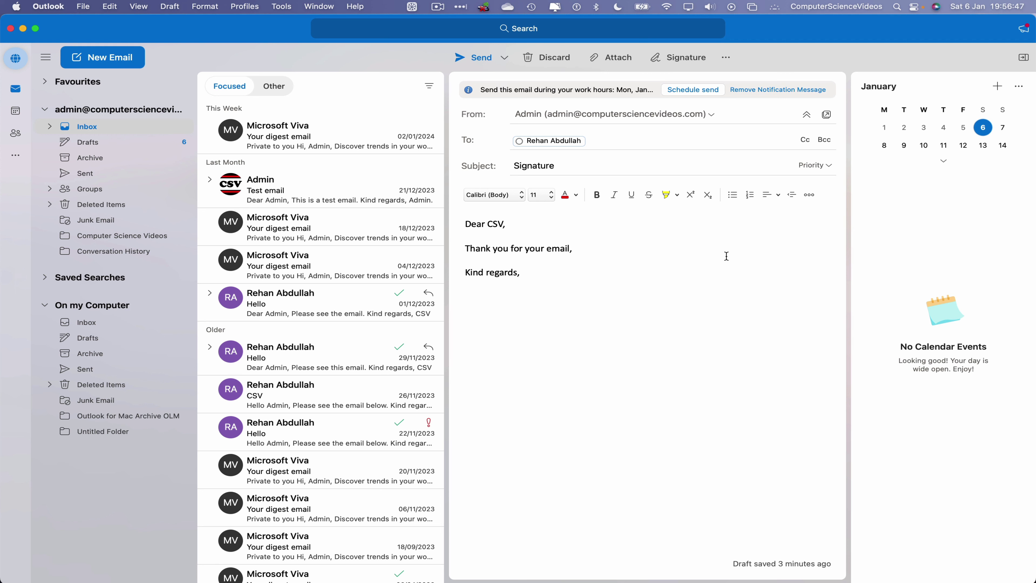
Insert the Admin signature and remove the blank line under 'Kind regards,'
click(679, 58)
click(686, 84)
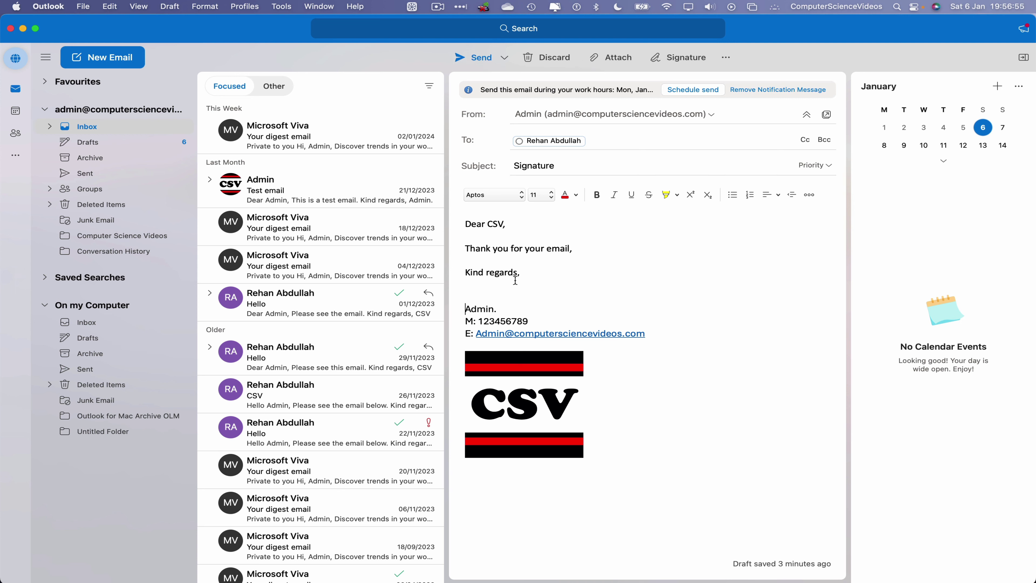
click(506, 284)
key(Delete)
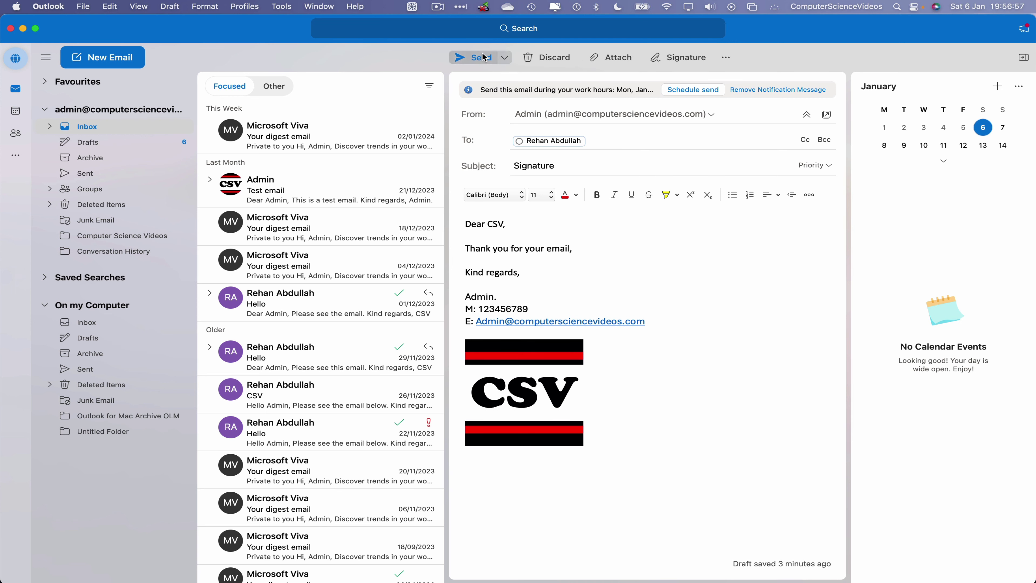
Send the email, minimise Outlook and open Launchpad
click(473, 58)
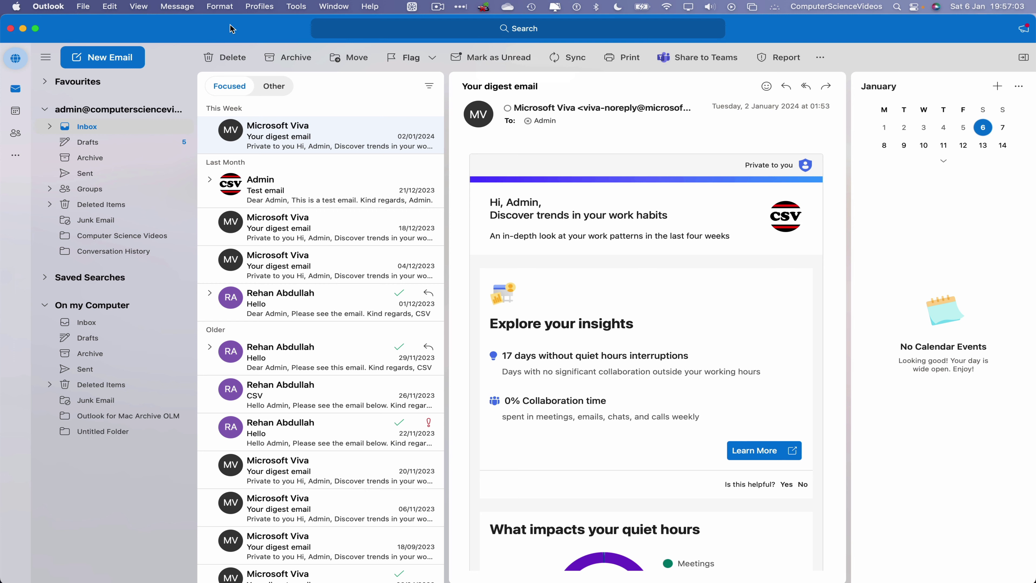
click(23, 28)
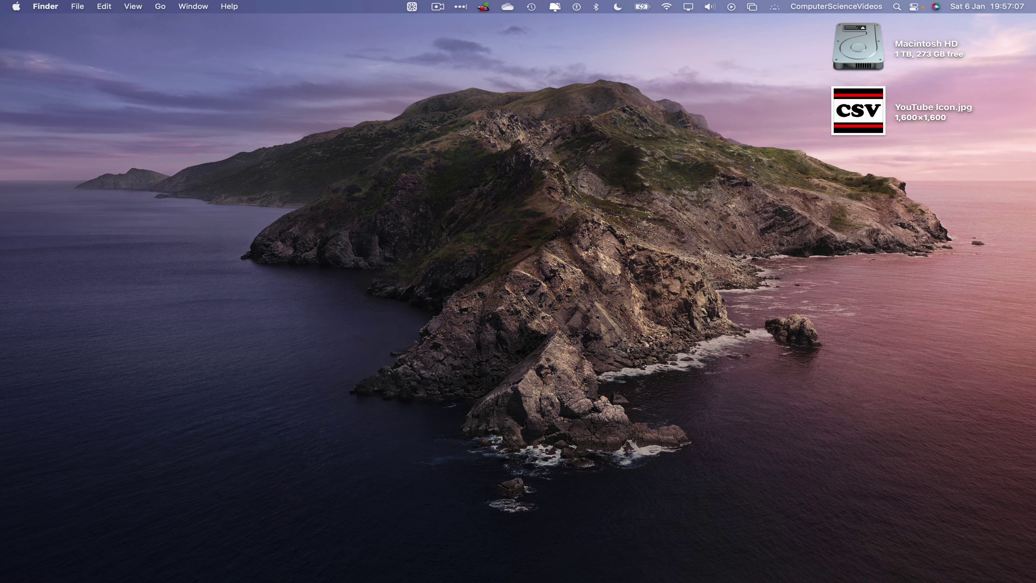
click(124, 560)
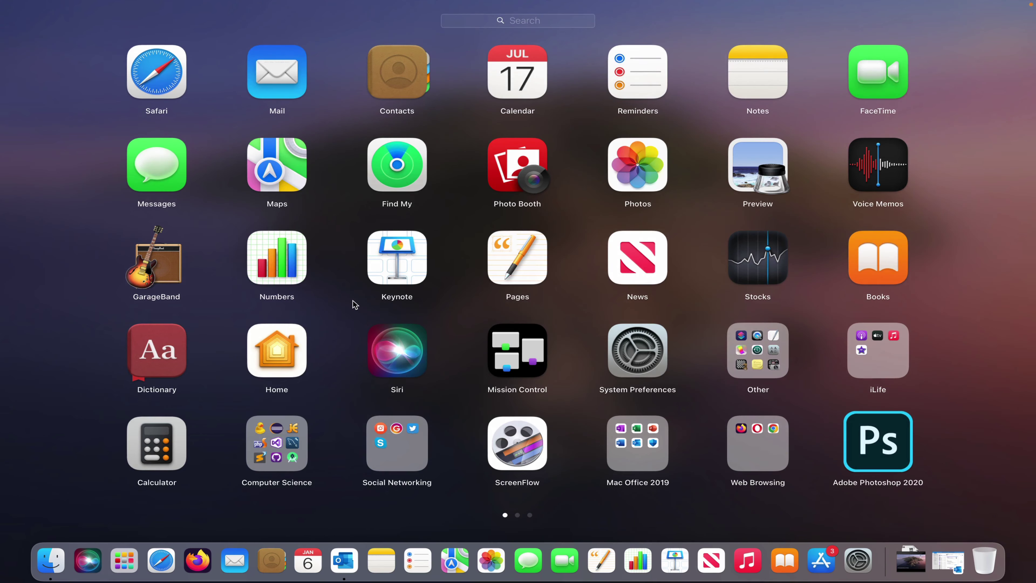
Launch Google Chrome and go to Gmail from the New Tab page
text(chrome)
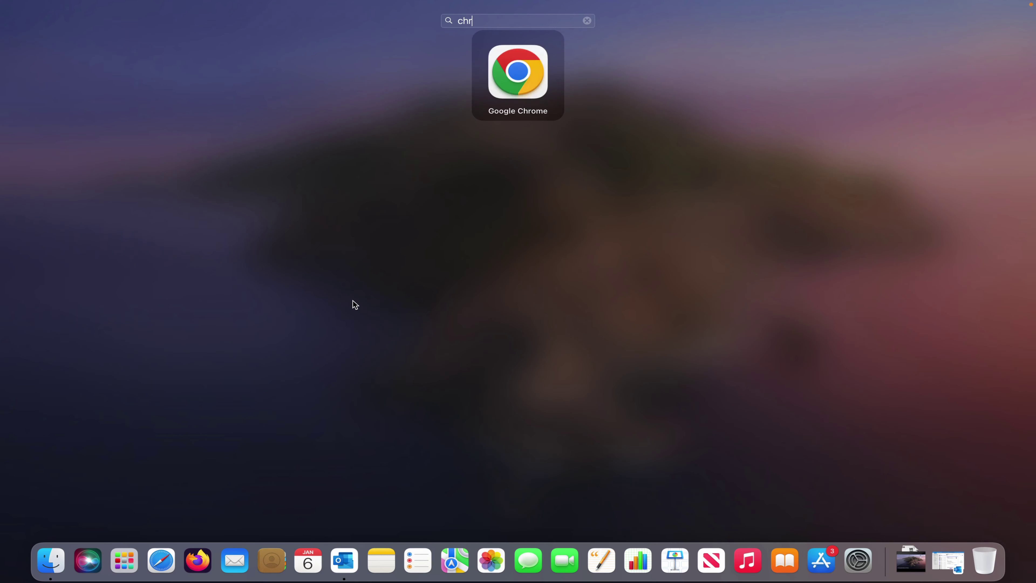
key(Return)
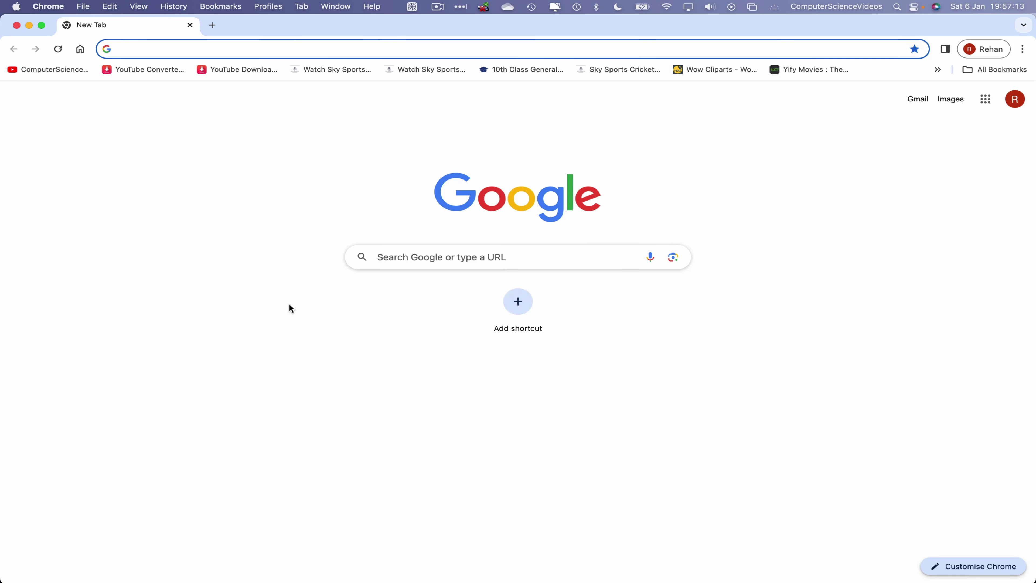
click(921, 102)
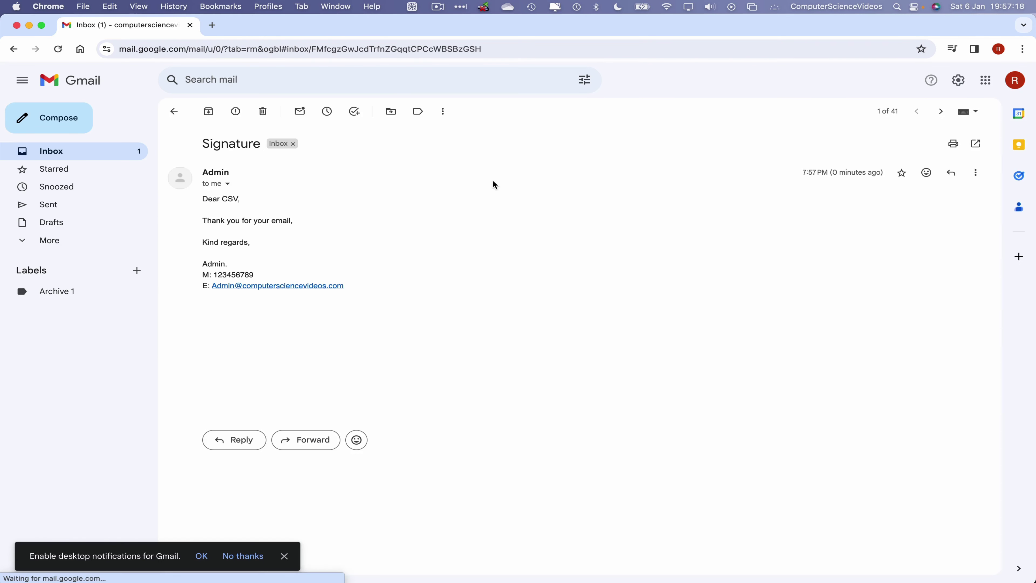
Open the received 'Signature' email and briefly highlight the Admin signature and CSV logo
click(481, 184)
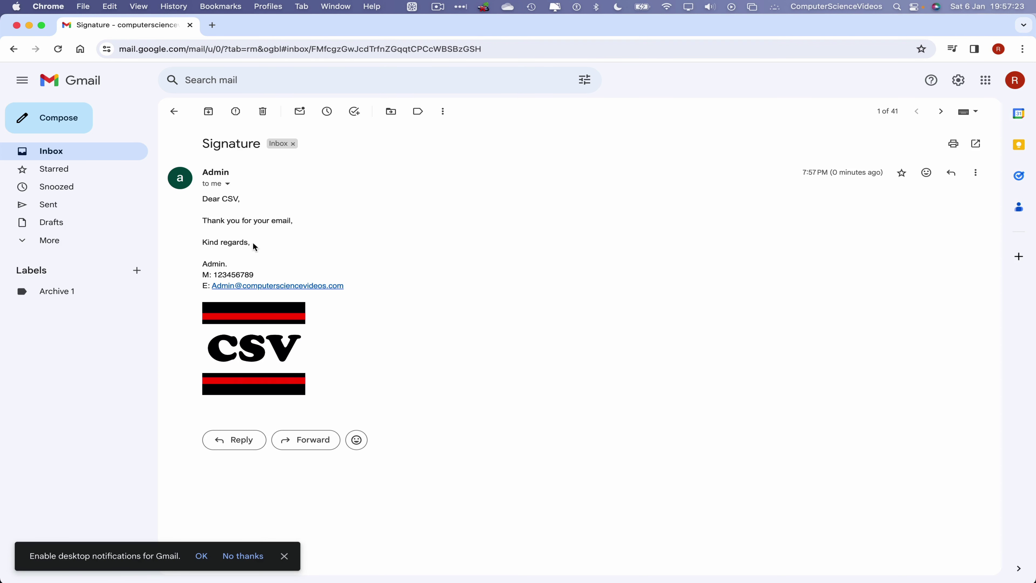
mouse_move(375, 389)
mouse_down()
mouse_move(170, 266)
mouse_move(183, 254)
mouse_move(276, 251)
mouse_up()
click(275, 254)
Quit Google Chrome, then bring up Outlook and quit it too
click(48, 6)
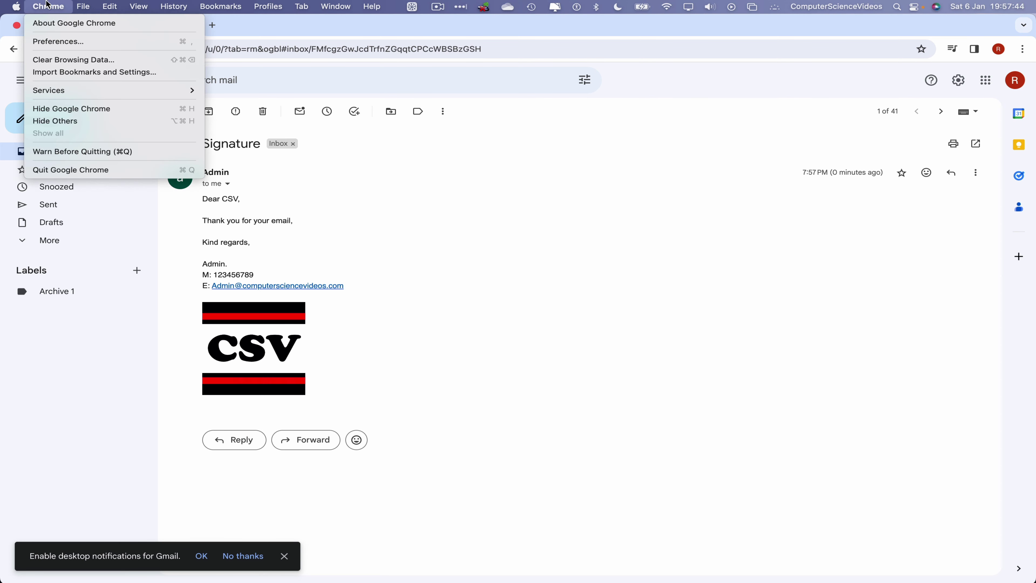
click(100, 170)
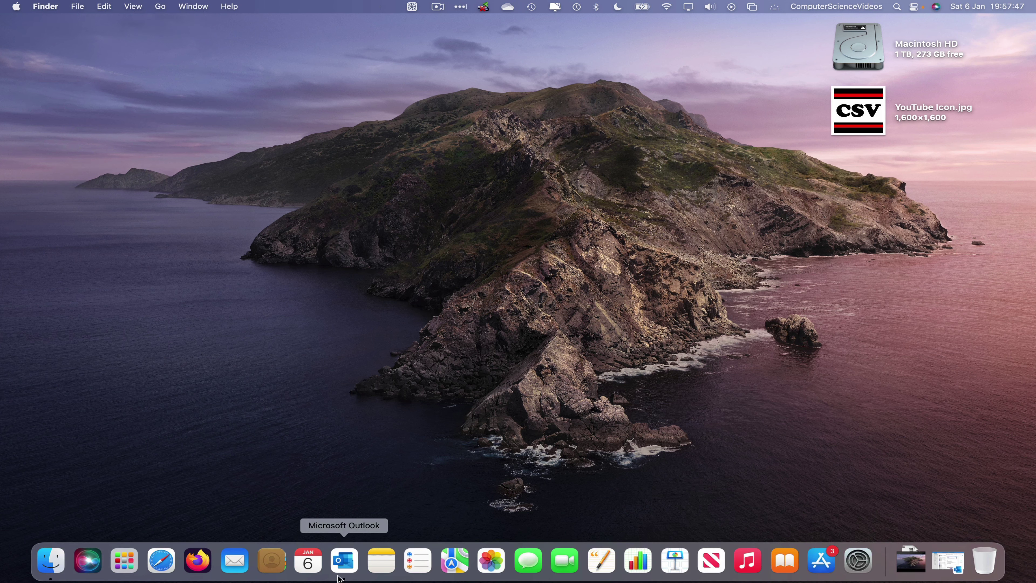
click(338, 576)
click(48, 6)
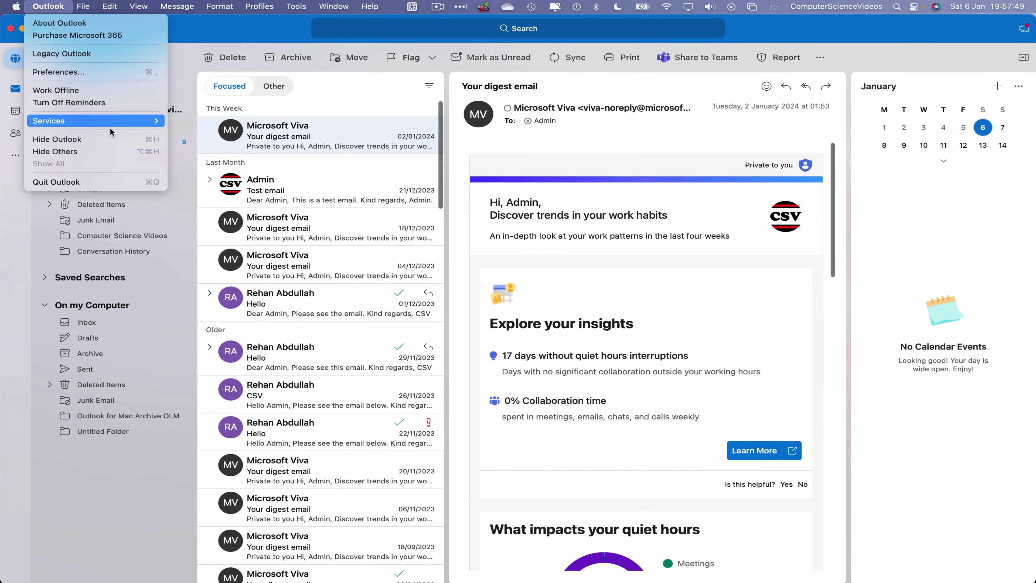
click(90, 183)
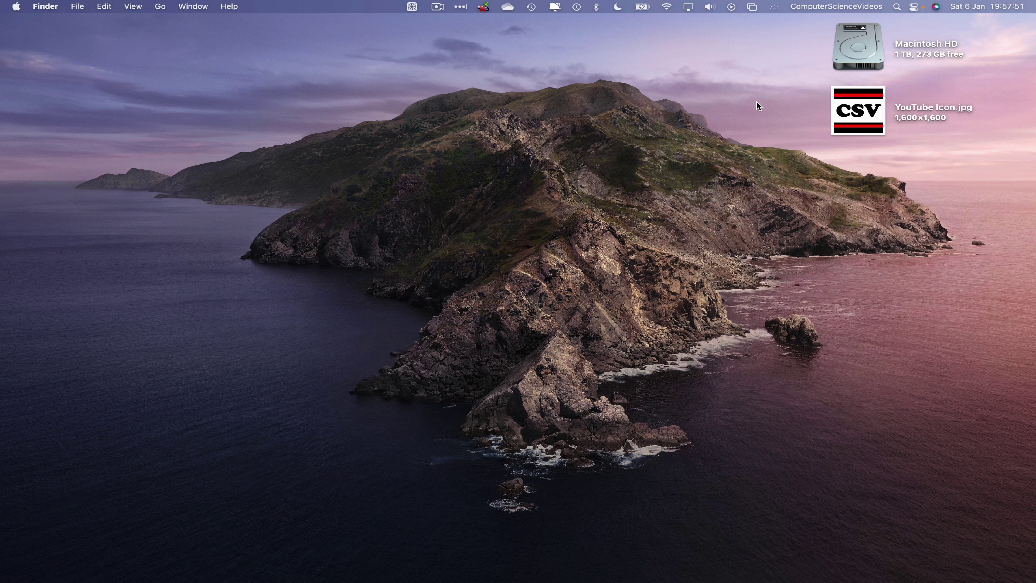